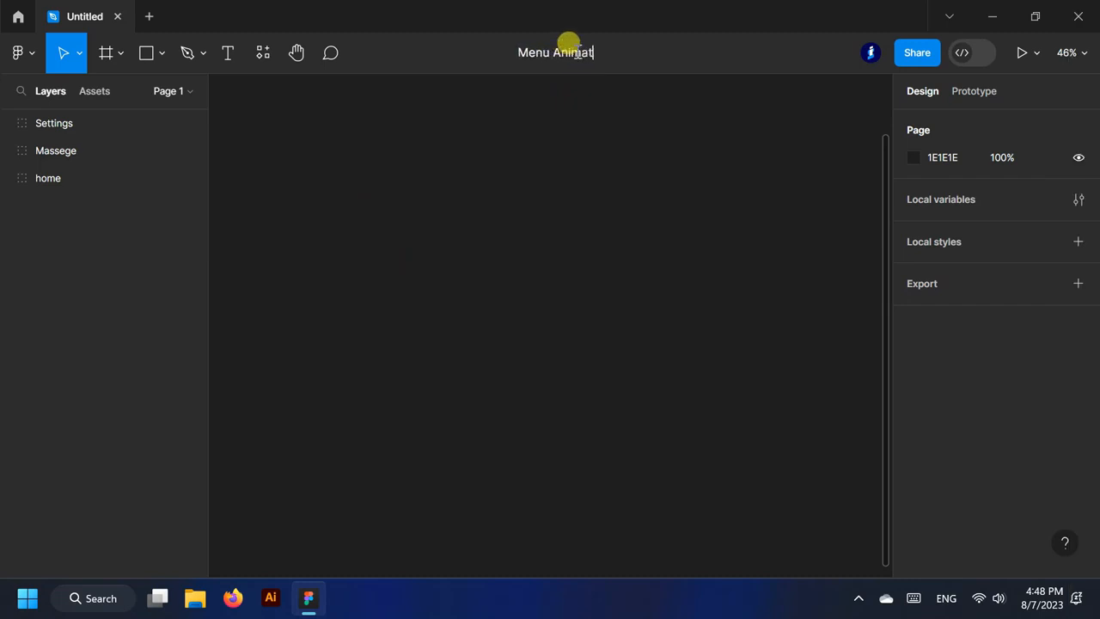
Finish naming the file Menu Animation and add a frame with the Desktop preset of 1440 × 1024
{"action": "key", "text": "Return"}
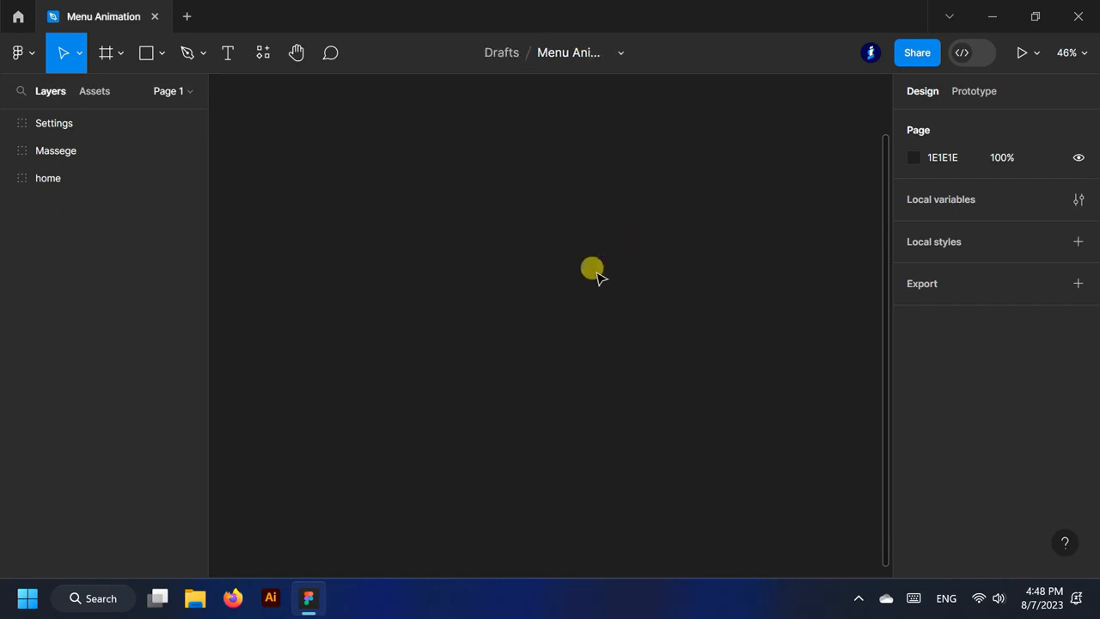
{"action": "left_click", "coordinate": [120, 53]}
{"action": "left_click", "coordinate": [96, 93]}
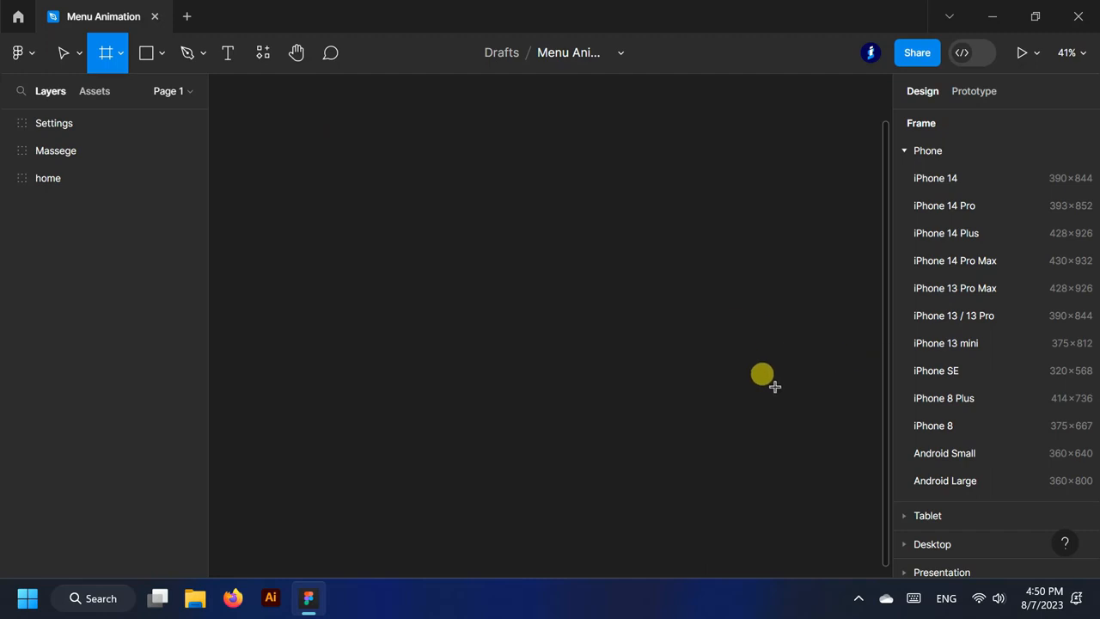
{"action": "left_click", "coordinate": [902, 150]}
{"action": "left_click", "coordinate": [902, 205]}
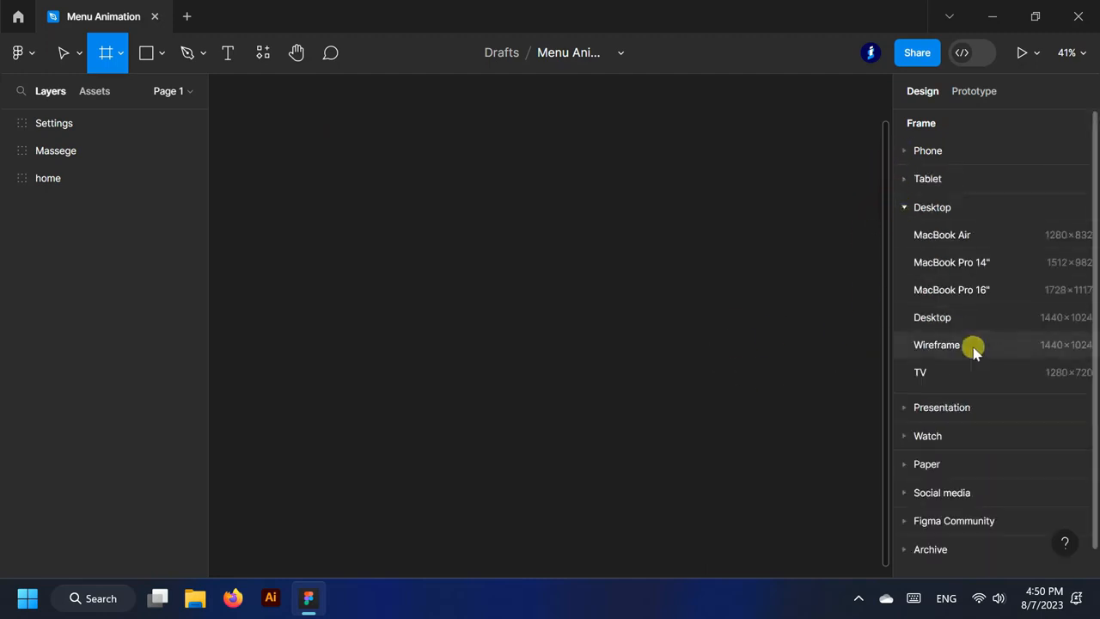
{"action": "left_click", "coordinate": [974, 325]}
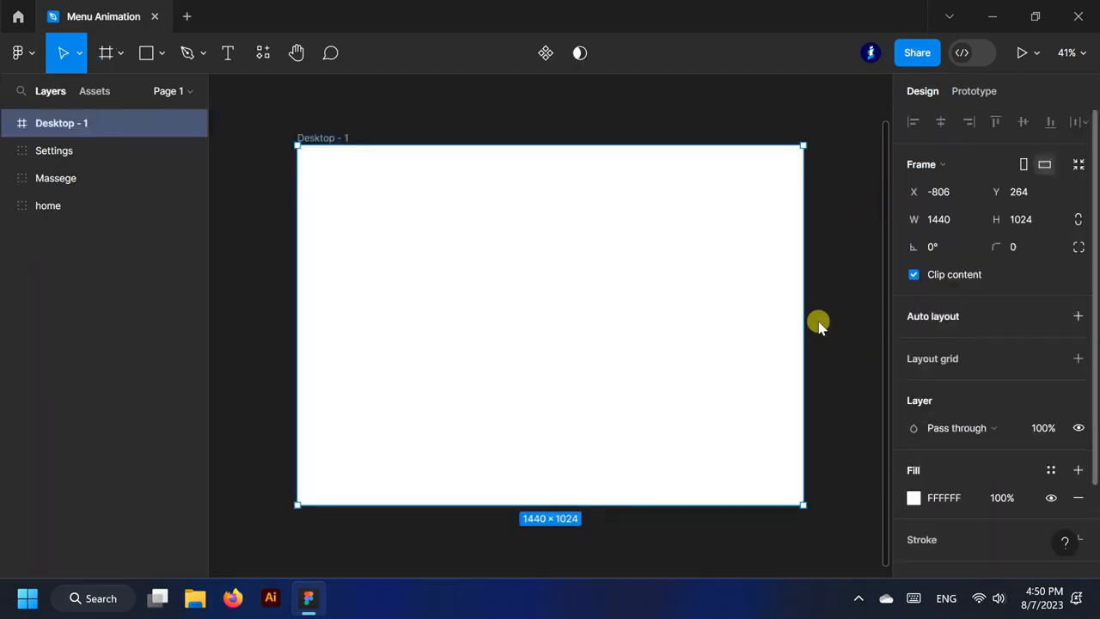
Draw a rectangle in the upper part of the Desktop - 1 frame and set its size to 830 × 180
{"action": "left_click", "coordinate": [141, 51]}
{"action": "left_click_drag", "start_coordinate": [344, 172], "coordinate": [682, 250]}
{"action": "left_click", "coordinate": [945, 194]}
{"action": "type", "text": "830"}
{"action": "key", "text": "Return"}
{"action": "left_click", "coordinate": [1022, 192]}
{"action": "type", "text": "180"}
Set the rectangle's corner radius to 30 and move it to the horizontal centre of the frame at X 305, Y 133
{"action": "left_click", "coordinate": [1021, 227]}
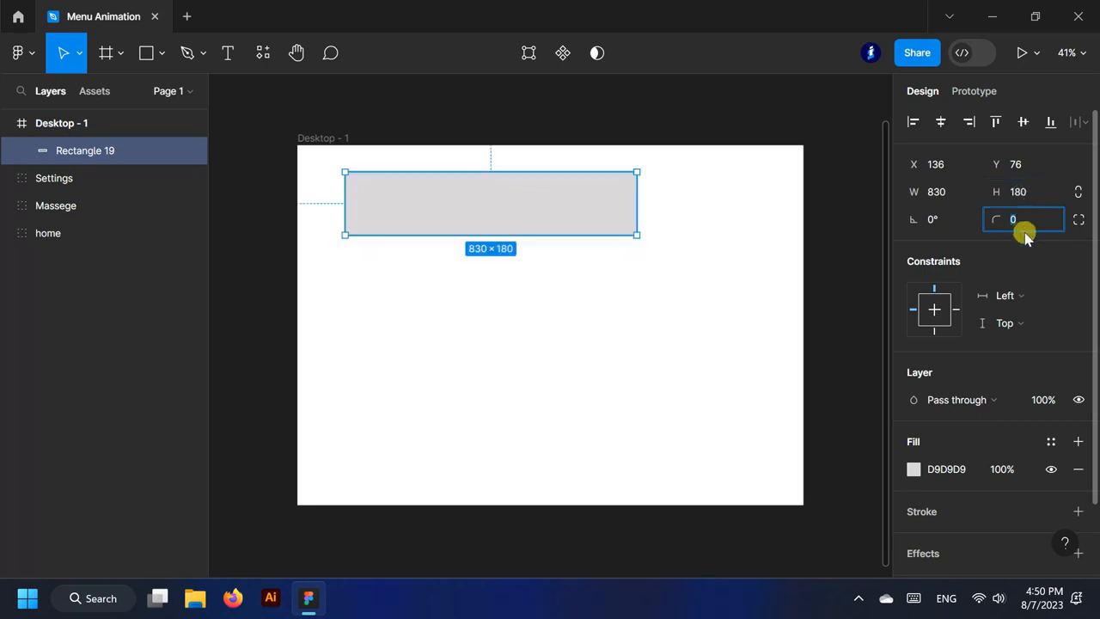
{"action": "type", "text": "30"}
{"action": "left_click_drag", "start_coordinate": [495, 193], "coordinate": [589, 225]}
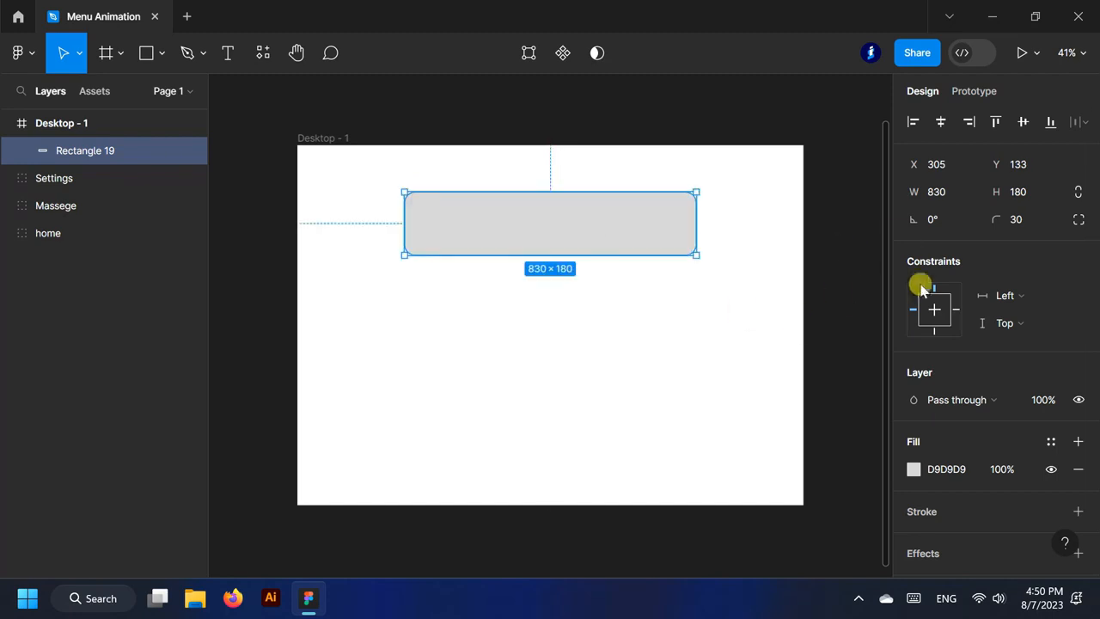
Set the rectangle's fill color to 333333
{"action": "left_click", "coordinate": [939, 470]}
{"action": "type", "text": "333333"}
{"action": "key", "text": "Return"}
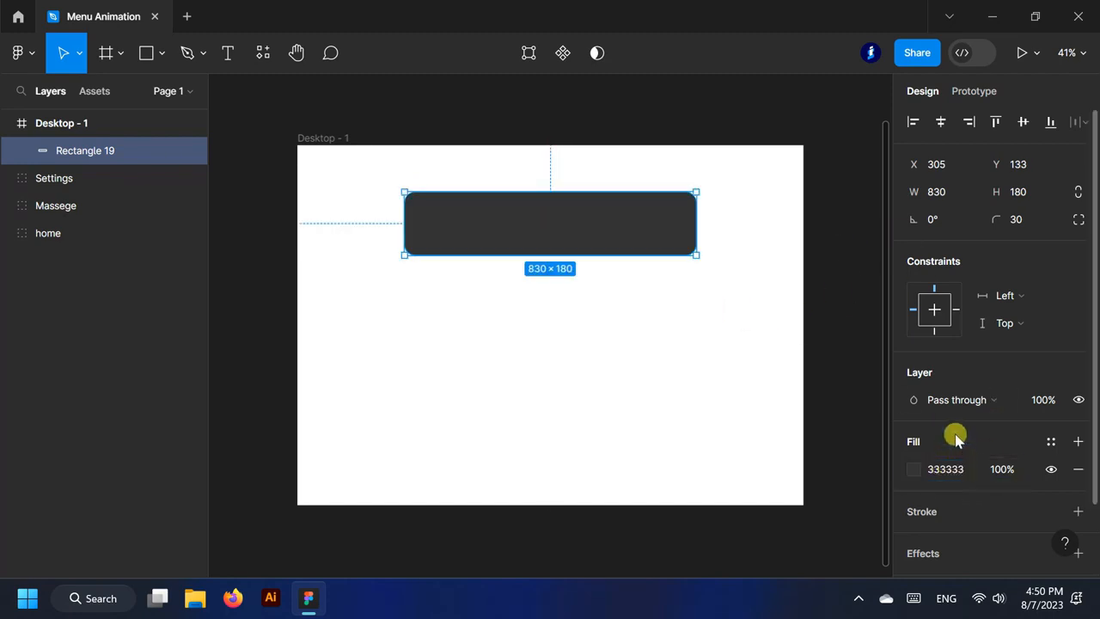
{"action": "left_click", "coordinate": [837, 279]}
Move the home, Massege and Settings icons together from above the frame onto the centre of the dark bar
{"action": "scroll", "coordinate": [830, 278], "scroll_direction": "up", "scroll_amount": 2}
{"action": "scroll", "coordinate": [830, 278], "scroll_direction": "up", "scroll_amount": 1}
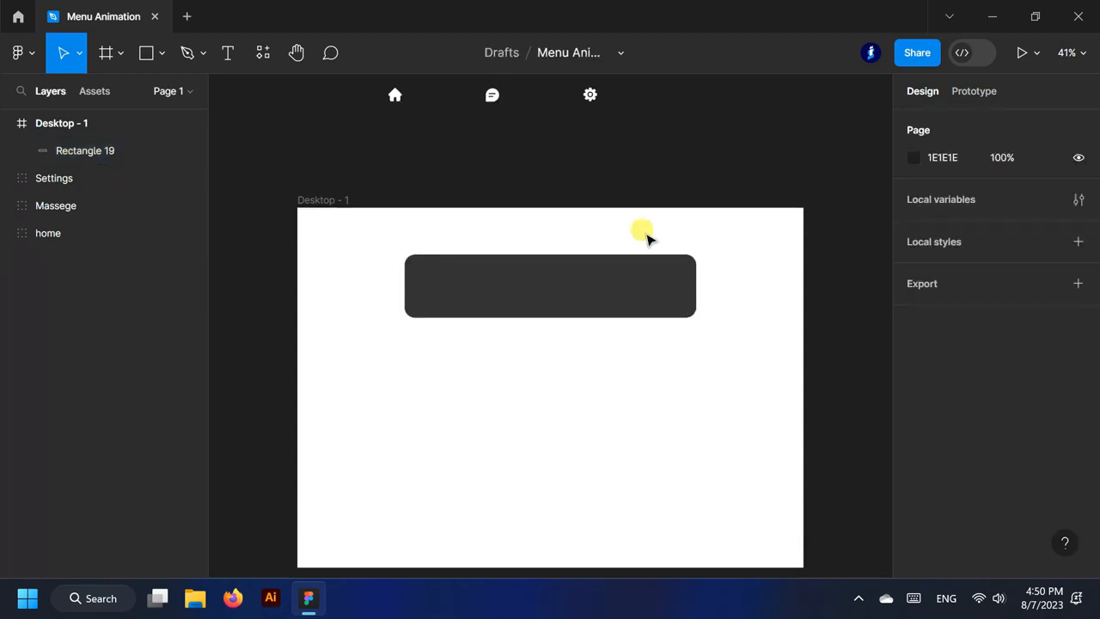
{"action": "left_click", "coordinate": [49, 233]}
{"action": "left_click", "coordinate": [49, 178], "text": "shift"}
{"action": "left_click_drag", "start_coordinate": [490, 94], "coordinate": [548, 286]}
{"action": "left_click", "coordinate": [364, 160]}
Draw a circle about 146 × 146 and position it directly above the home icon, overlapping the bar's upper edge
{"action": "scroll", "coordinate": [697, 378], "scroll_direction": "down", "scroll_amount": 1}
{"action": "scroll", "coordinate": [695, 375], "scroll_direction": "up", "scroll_amount": 3}
{"action": "scroll", "coordinate": [695, 375], "scroll_direction": "down", "scroll_amount": 2}
{"action": "left_click", "coordinate": [161, 52]}
{"action": "left_click", "coordinate": [105, 154]}
{"action": "scroll", "coordinate": [482, 274], "scroll_direction": "up", "scroll_amount": 4}
{"action": "left_click_drag", "start_coordinate": [414, 196], "coordinate": [507, 290]}
{"action": "left_click_drag", "start_coordinate": [450, 250], "coordinate": [459, 253]}
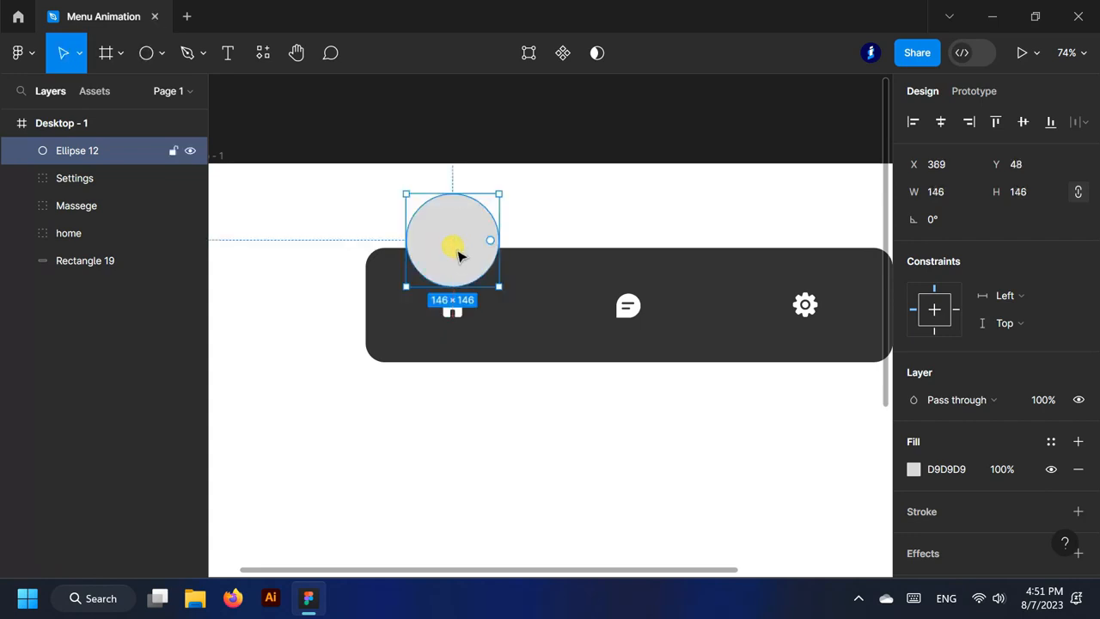
Resize the circle to 160 × 160, recentre it above the home icon, and place its layer beneath the icon groups
{"action": "left_click", "coordinate": [1021, 194]}
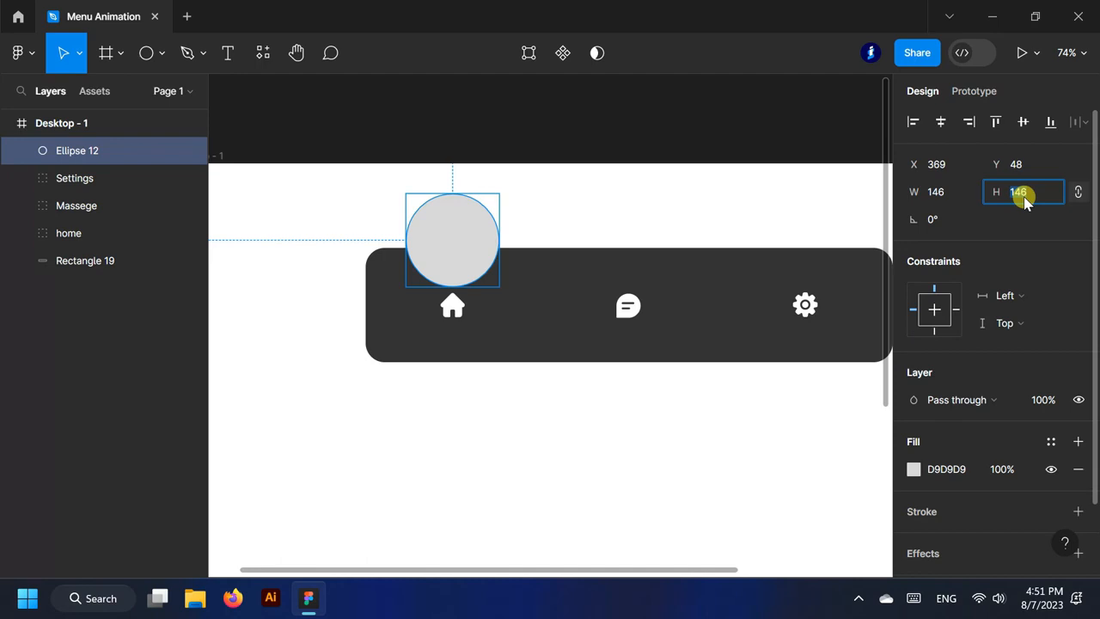
{"action": "key", "text": "Return"}
{"action": "left_click_drag", "start_coordinate": [457, 229], "coordinate": [452, 221]}
{"action": "left_click_drag", "start_coordinate": [86, 152], "coordinate": [89, 235]}
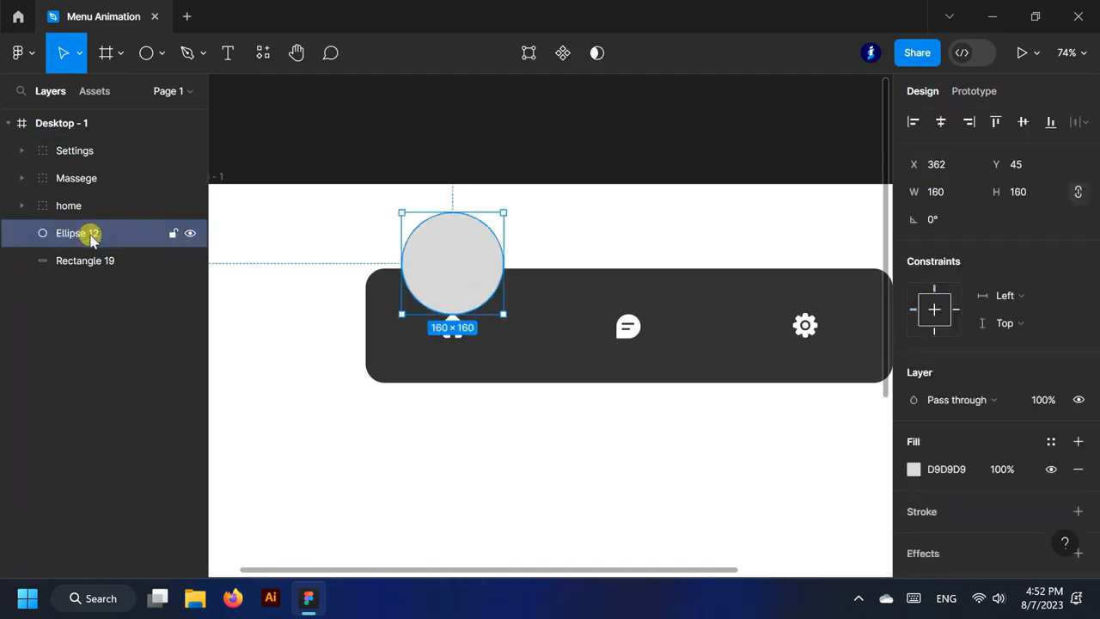
Duplicate the circle, set the copy's size to 130 × 130, and centre it inside the larger circle
{"action": "key", "text": "ctrl+d"}
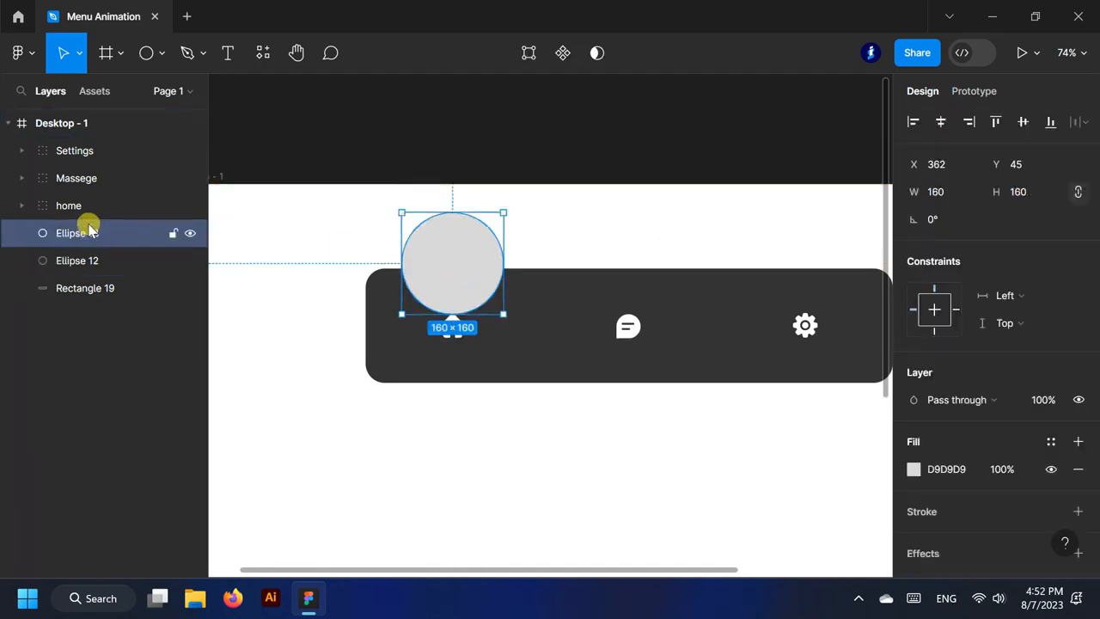
{"action": "left_click", "coordinate": [1024, 197]}
{"action": "type", "text": "130"}
{"action": "key", "text": "Return"}
{"action": "left_click_drag", "start_coordinate": [449, 263], "coordinate": [454, 269]}
Fill the smaller circle with the coral document color FF5656
{"action": "left_click", "coordinate": [903, 475]}
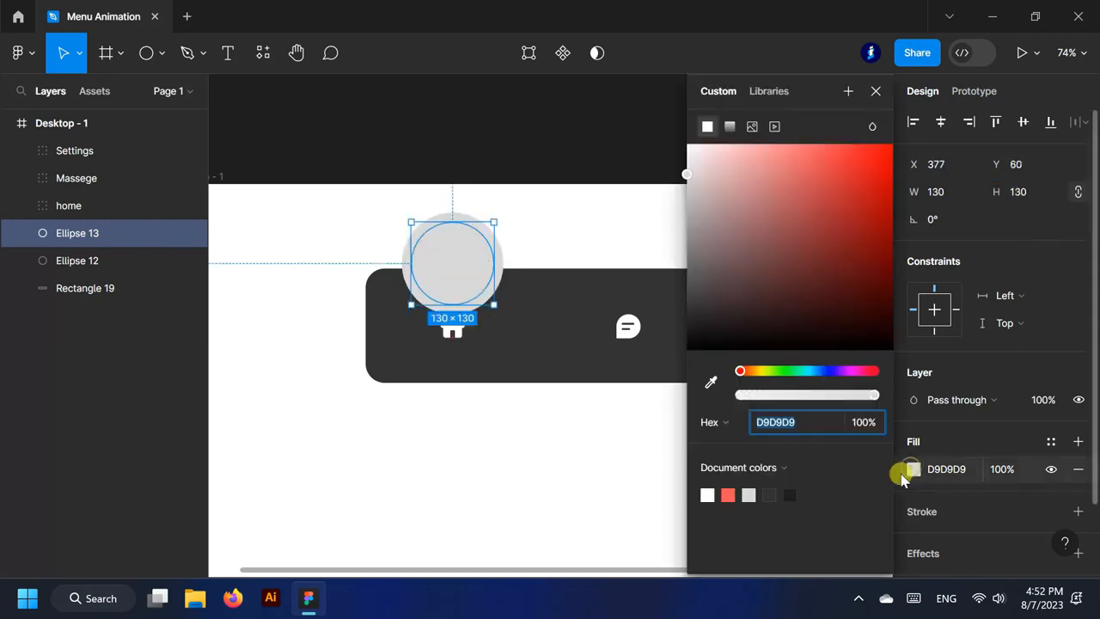
{"action": "left_click", "coordinate": [728, 494]}
{"action": "left_click", "coordinate": [876, 90]}
{"action": "left_click", "coordinate": [510, 120]}
Subtract the larger circle, Ellipse 12, from Rectangle 19 to cut a notch into the bar
{"action": "left_click", "coordinate": [76, 262]}
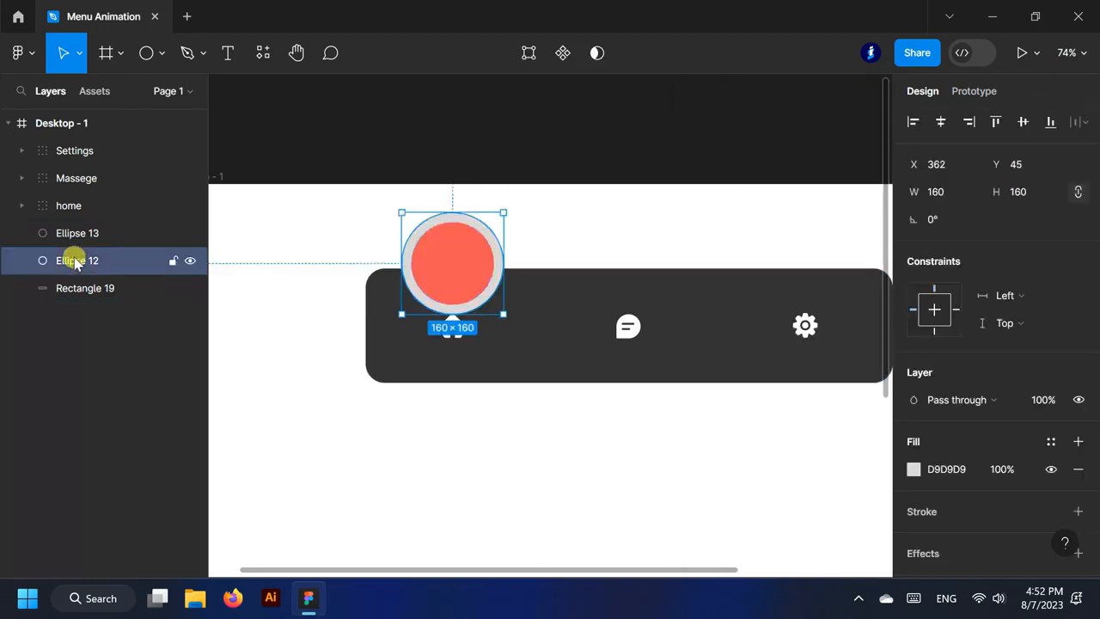
{"action": "left_click", "coordinate": [85, 288], "text": "shift"}
{"action": "left_click", "coordinate": [610, 52]}
{"action": "left_click", "coordinate": [673, 112]}
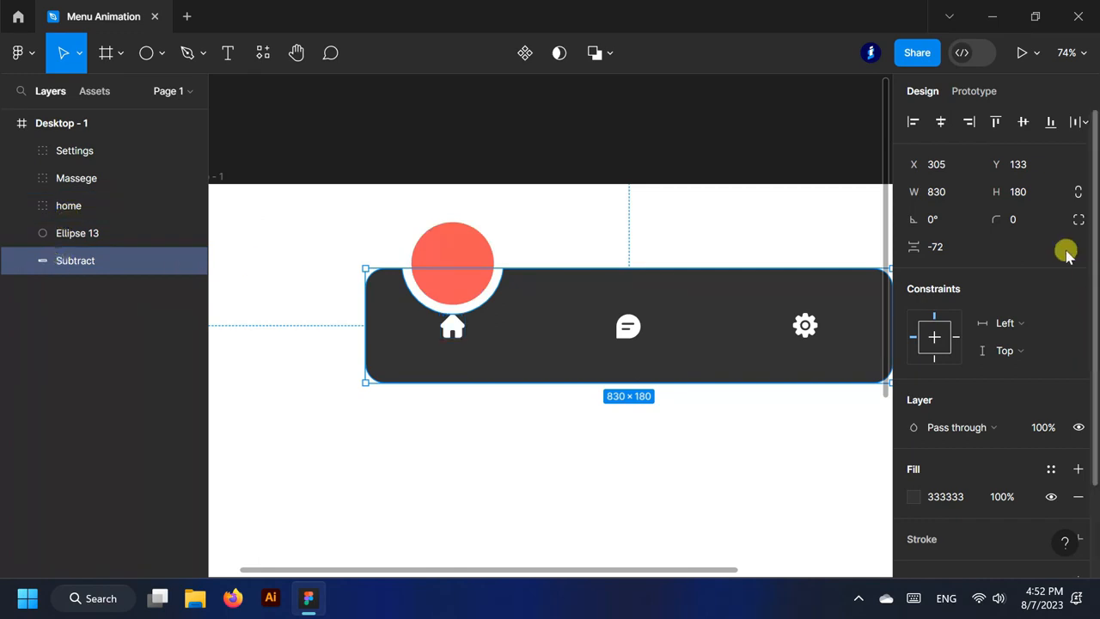
Round the corners of the notched bar with a radius of 15 and step the value up slightly
{"action": "type", "text": "15"}
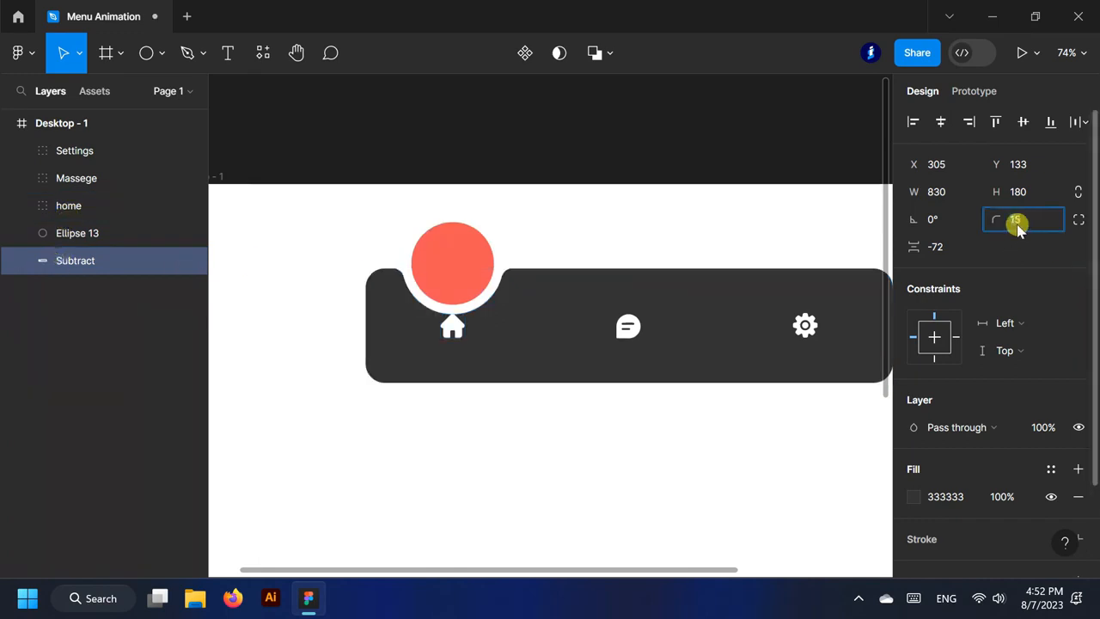
{"action": "key", "text": "Up"}
{"action": "left_click", "coordinate": [670, 161]}
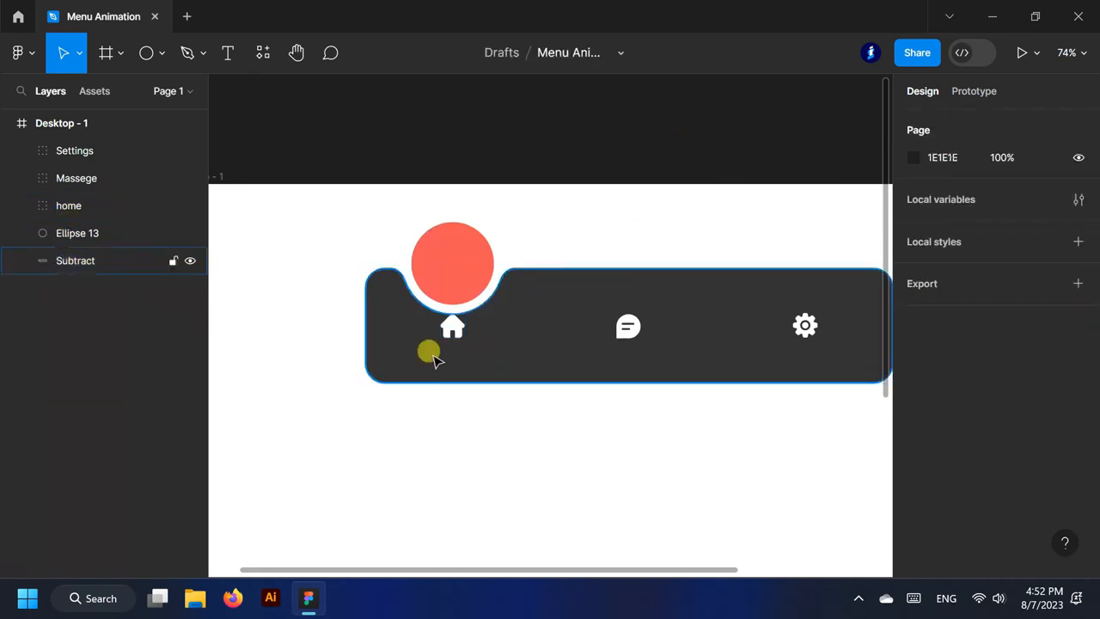
{"action": "scroll", "coordinate": [430, 352], "scroll_direction": "down", "scroll_amount": 1}
{"action": "scroll", "coordinate": [446, 337], "scroll_direction": "up", "scroll_amount": 1}
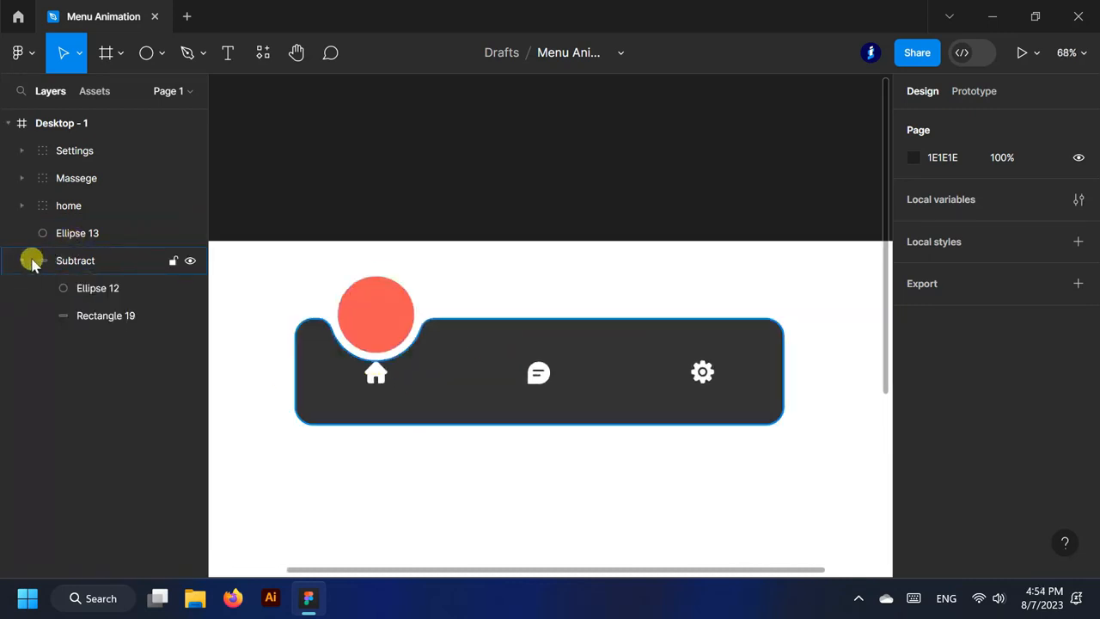
{"action": "left_click", "coordinate": [24, 260]}
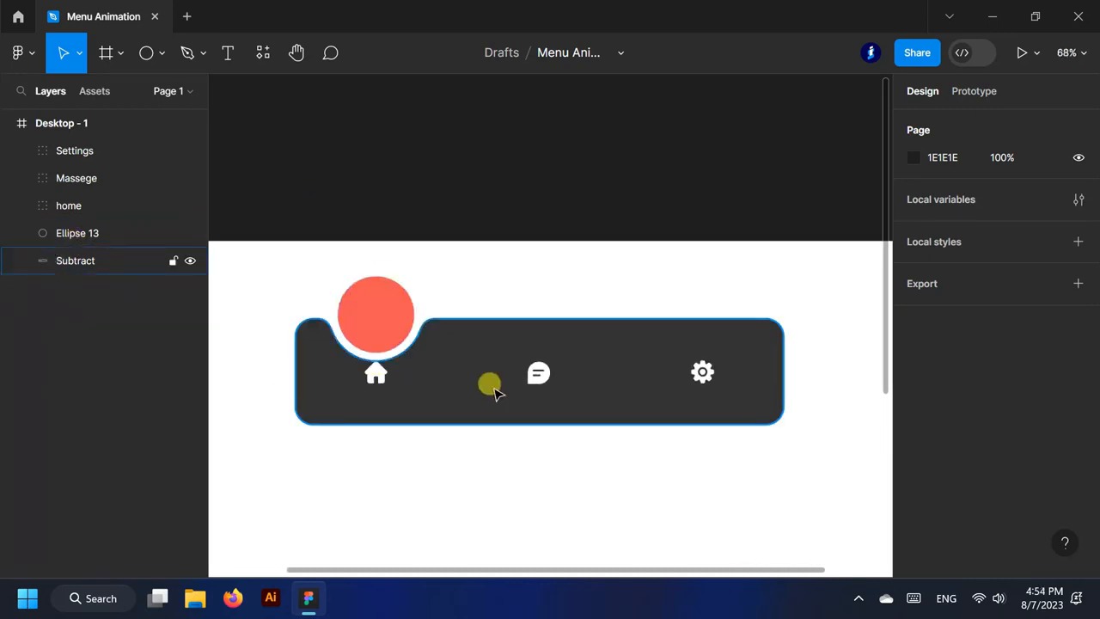
Move the home icon straight up until it is centred in the coral circle
{"action": "scroll", "coordinate": [485, 145], "scroll_direction": "down", "scroll_amount": 5}
{"action": "scroll", "coordinate": [455, 335], "scroll_direction": "up", "scroll_amount": 1}
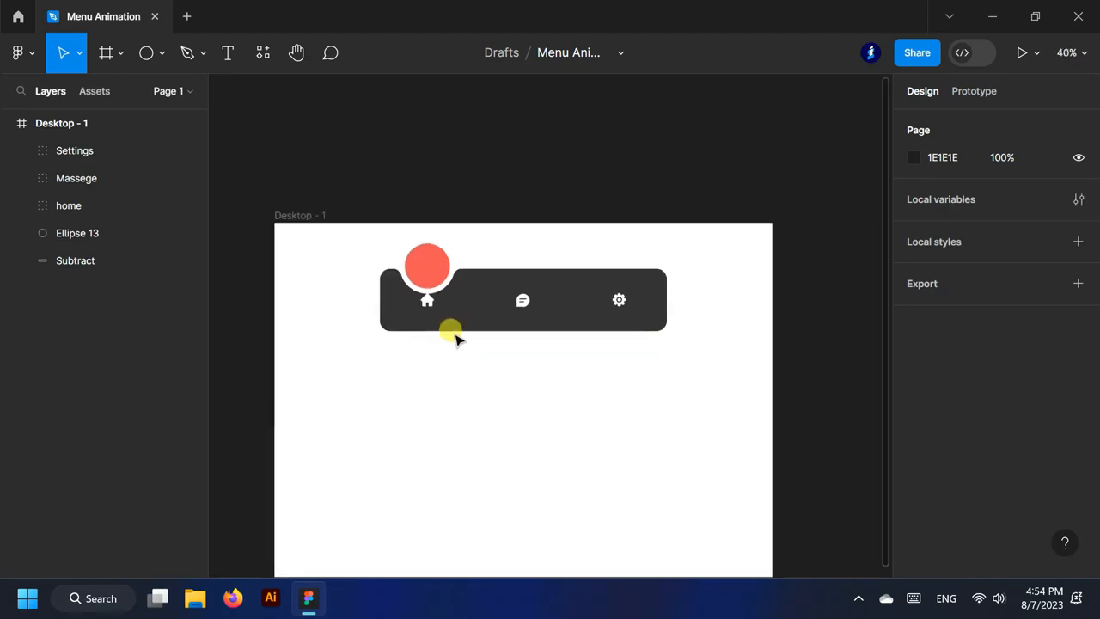
{"action": "left_click", "coordinate": [62, 208]}
{"action": "key", "text": "Up"}
{"action": "key", "text": "Up"}
{"action": "key", "text": "Up"}
{"action": "key", "text": "Up"}
{"action": "key", "text": "Up"}
{"action": "key", "text": "Up"}
{"action": "key", "text": "Up"}
{"action": "key", "text": "Up"}
{"action": "key", "text": "Up"}
{"action": "key", "text": "Up"}
{"action": "key", "text": "Up"}
{"action": "key", "text": "Up"}
{"action": "key", "text": "Up"}
{"action": "key", "text": "Up"}
{"action": "key", "text": "Up"}
{"action": "key", "text": "Up"}
{"action": "key", "text": "Up"}
{"action": "key", "text": "Up"}
{"action": "key", "text": "Up"}
{"action": "key", "text": "Up"}
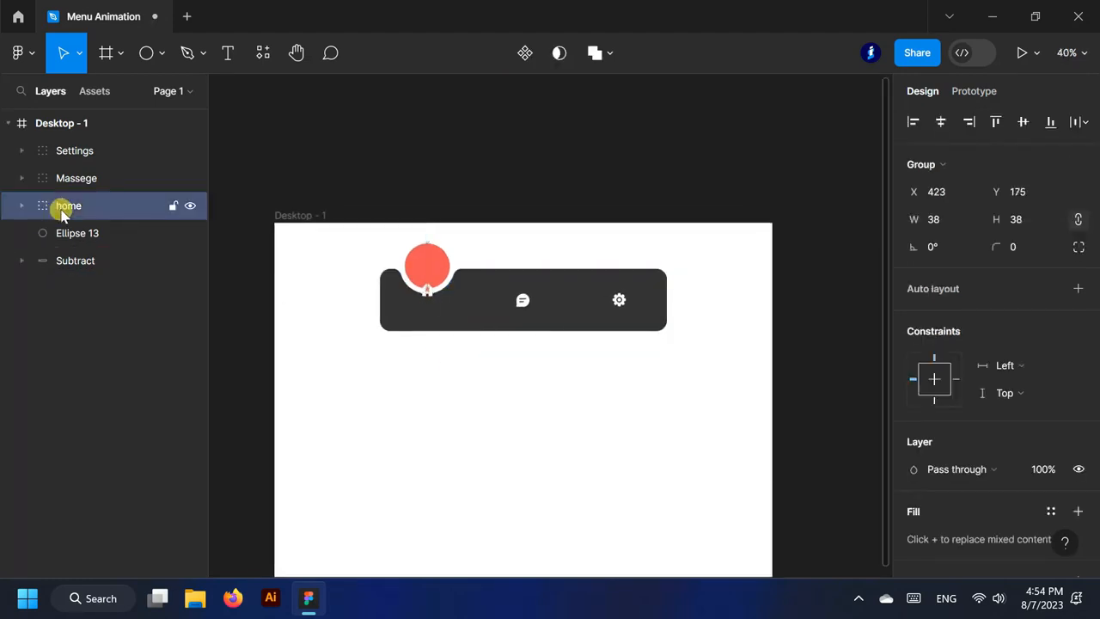
{"action": "left_click", "coordinate": [461, 143]}
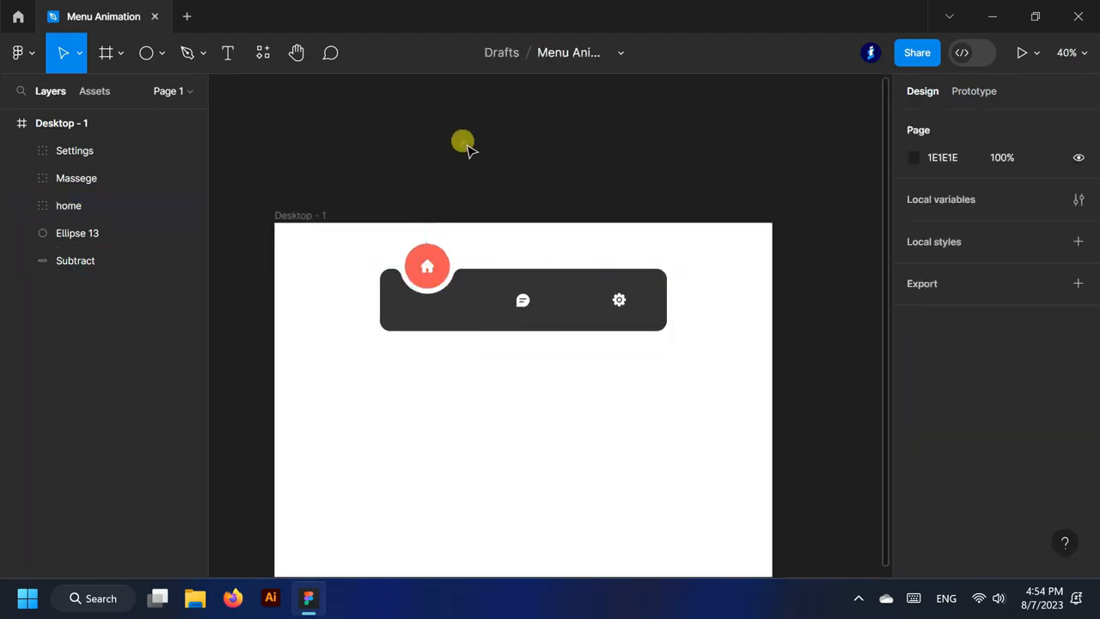
Group all the layers inside the Desktop - 1 frame and name the group Home
{"action": "scroll", "coordinate": [715, 352], "scroll_direction": "down", "scroll_amount": 1}
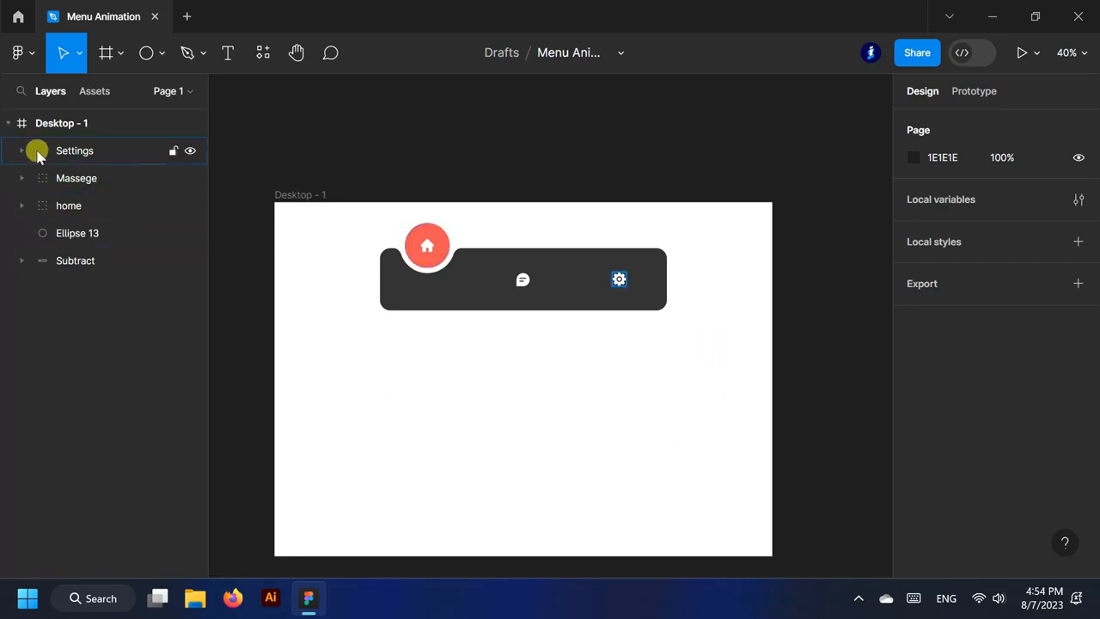
{"action": "left_click_drag", "start_coordinate": [74, 153], "coordinate": [77, 258]}
{"action": "key", "text": "ctrl+g"}
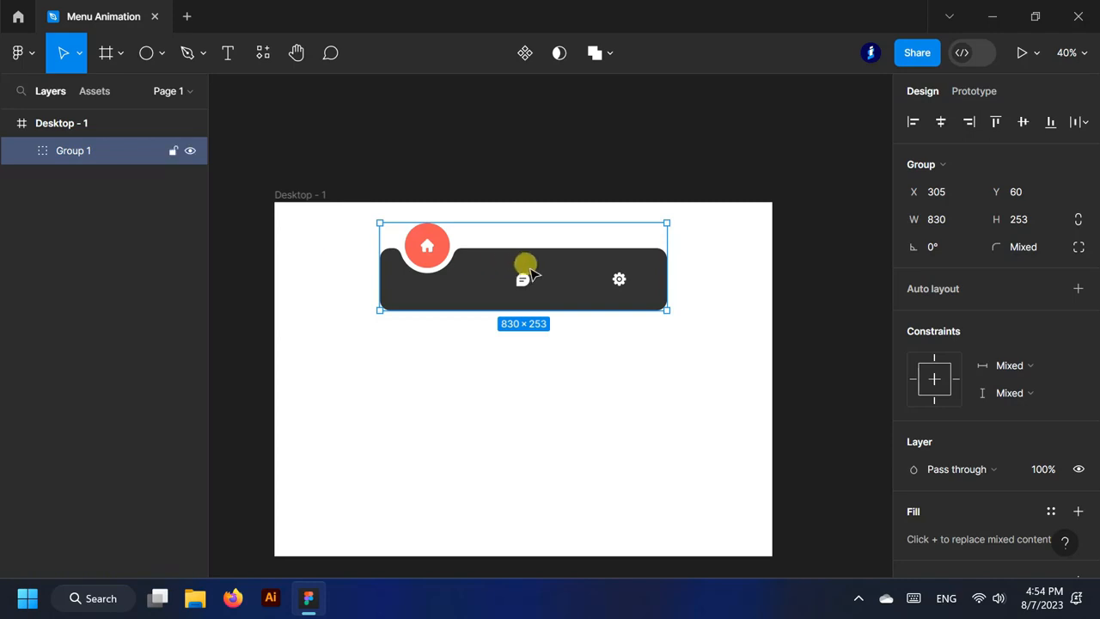
{"action": "double_click", "coordinate": [72, 157]}
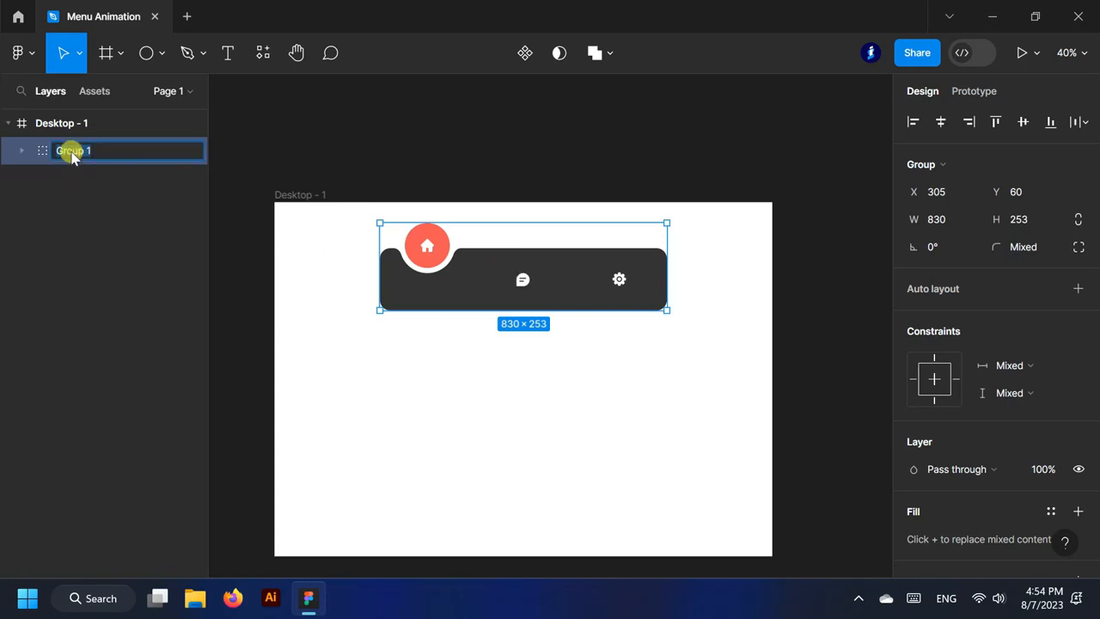
{"action": "left_click", "coordinate": [348, 142]}
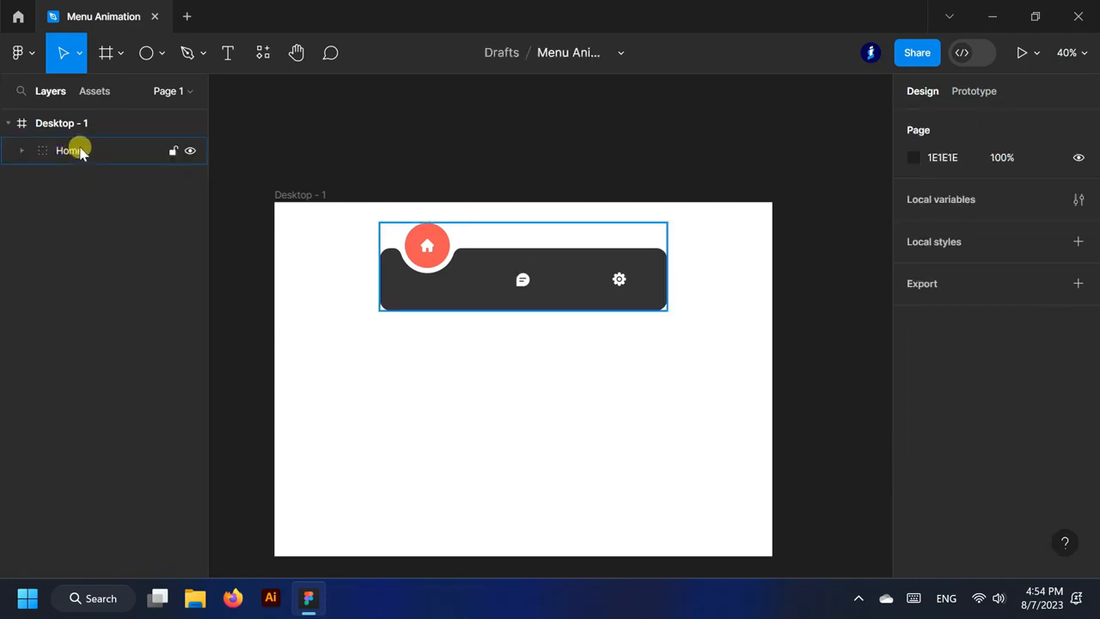
Place a duplicate of the Home group directly below the original menu bar in the frame
{"action": "left_click", "coordinate": [78, 147]}
{"action": "left_click_drag", "start_coordinate": [499, 265], "coordinate": [494, 366]}
{"action": "left_click", "coordinate": [580, 152]}
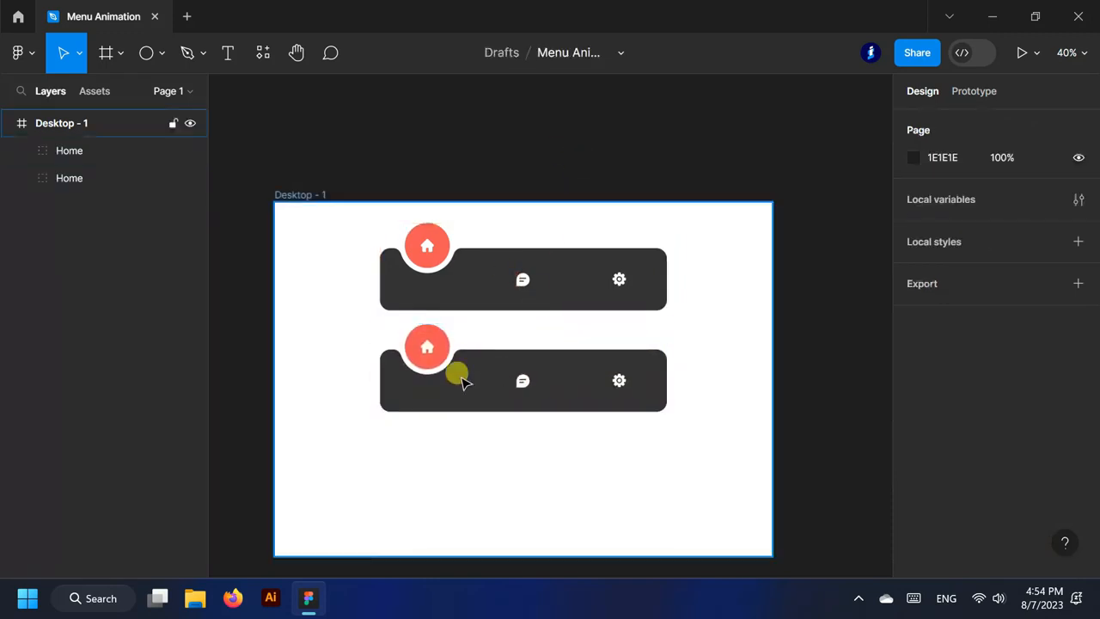
Rename the duplicated lower menu group Massege, matching the name of its message icon layer
{"action": "scroll", "coordinate": [449, 375], "scroll_direction": "up", "scroll_amount": 3}
{"action": "left_click", "coordinate": [60, 153]}
{"action": "left_click", "coordinate": [21, 153]}
{"action": "double_click", "coordinate": [91, 207]}
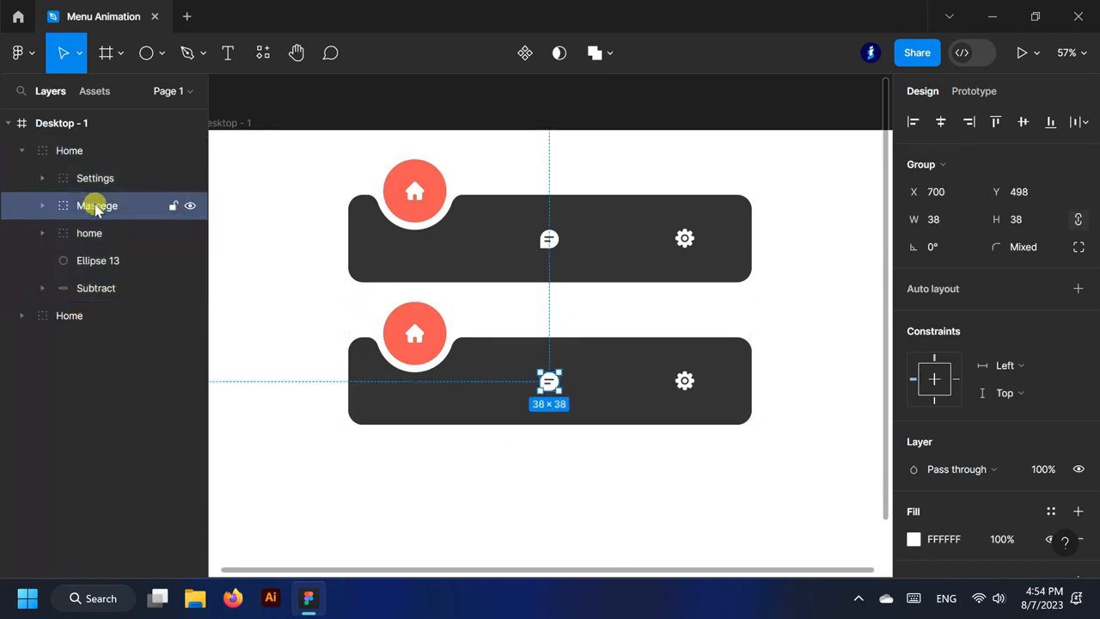
{"action": "double_click", "coordinate": [80, 151]}
Shift the lower bar's coral circle, Ellipse 13, and its notch, Ellipse 12, right until both are centred above the message icon
{"action": "left_click", "coordinate": [94, 262]}
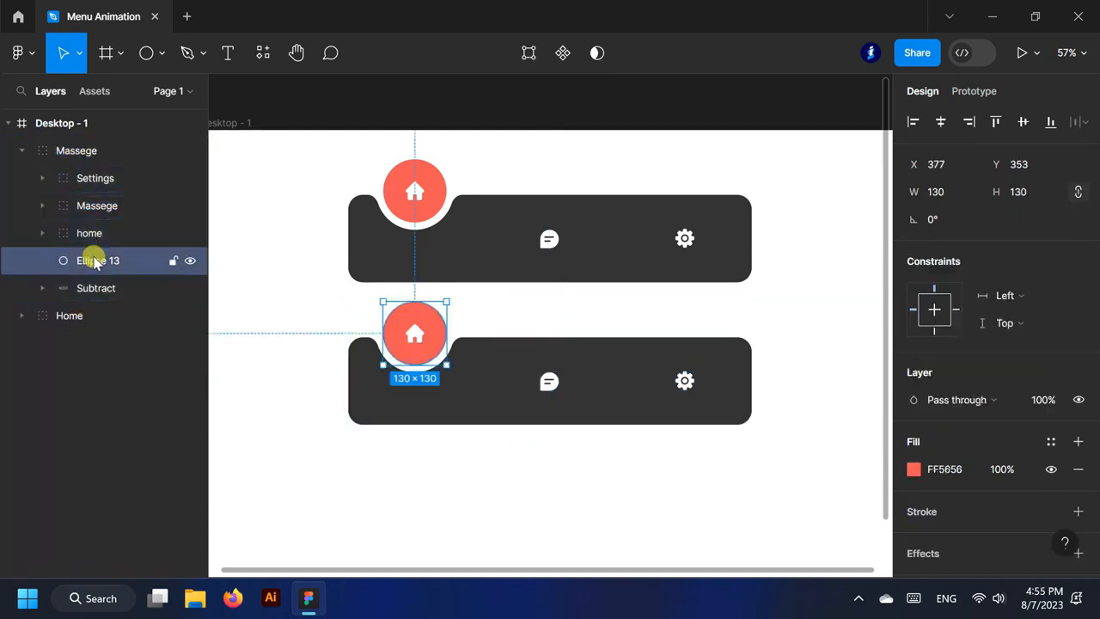
{"action": "left_click", "coordinate": [92, 290], "text": "shift"}
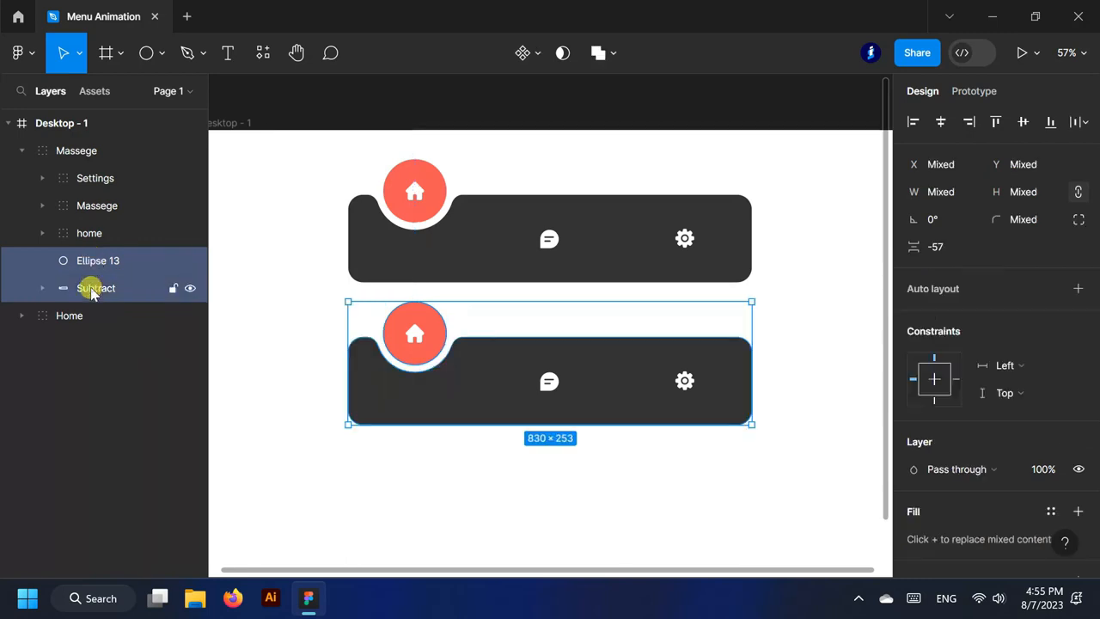
{"action": "left_click", "coordinate": [41, 289]}
{"action": "left_click", "coordinate": [108, 315]}
{"action": "left_click", "coordinate": [91, 259], "text": "shift"}
{"action": "key", "text": "shift+Right"}
{"action": "key", "text": "shift+Right"}
{"action": "key", "text": "shift+Right"}
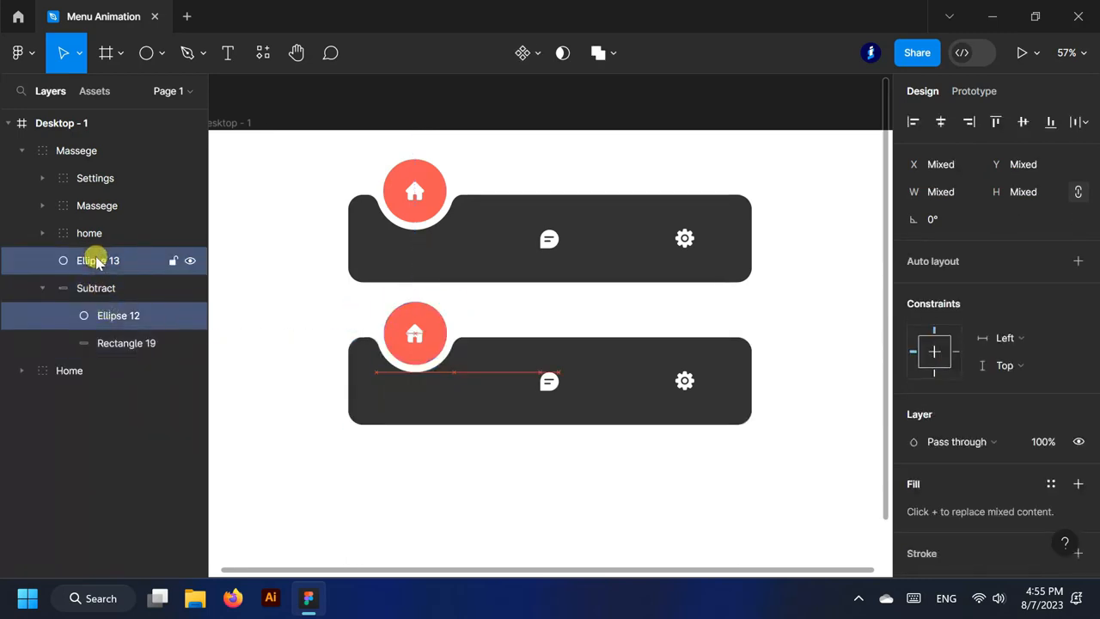
{"action": "key", "text": "shift+Right"}
{"action": "key", "text": "shift+Right"}
{"action": "key", "text": "shift+Right"}
{"action": "key", "text": "shift+Right"}
{"action": "key", "text": "shift+Right"}
{"action": "key", "text": "shift+Right"}
{"action": "key", "text": "shift+Right"}
{"action": "key", "text": "shift+Right"}
{"action": "key", "text": "shift+Right"}
{"action": "key", "text": "shift+Right"}
{"action": "key", "text": "shift+Right"}
{"action": "key", "text": "shift+Right"}
{"action": "key", "text": "shift+Right"}
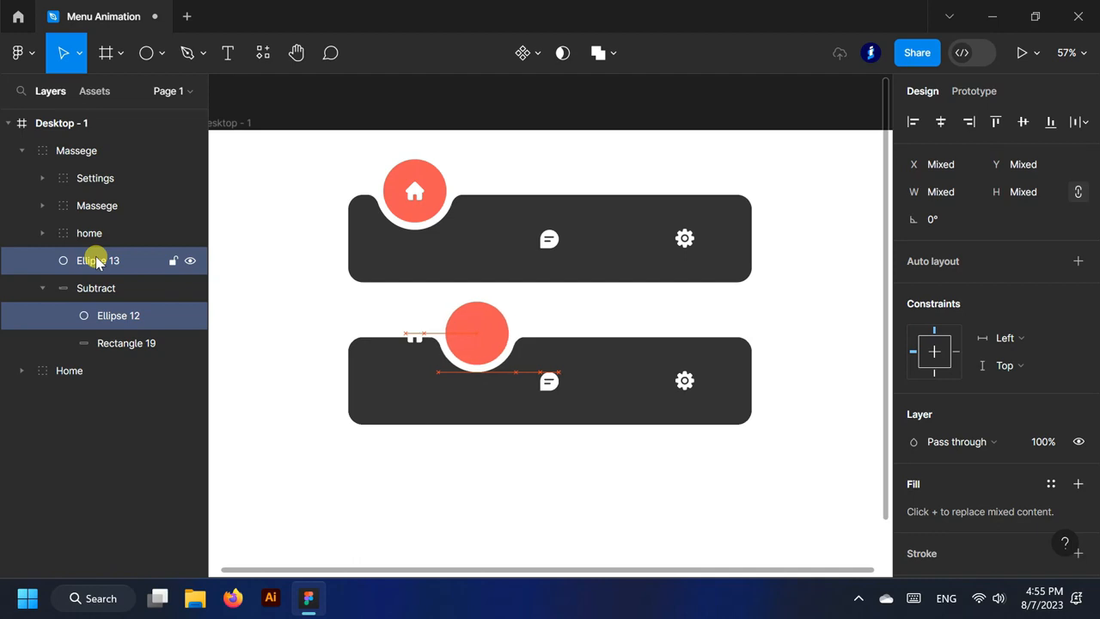
{"action": "key", "text": "shift+Right"}
{"action": "key", "text": "shift+Right"}
{"action": "key", "text": "shift+Right"}
{"action": "key", "text": "shift+Right"}
{"action": "key", "text": "shift+Right"}
{"action": "key", "text": "shift+Right"}
{"action": "key", "text": "shift+Right"}
{"action": "key", "text": "shift+Right"}
{"action": "key", "text": "shift+Right"}
{"action": "key", "text": "shift+Right"}
{"action": "key", "text": "shift+Right"}
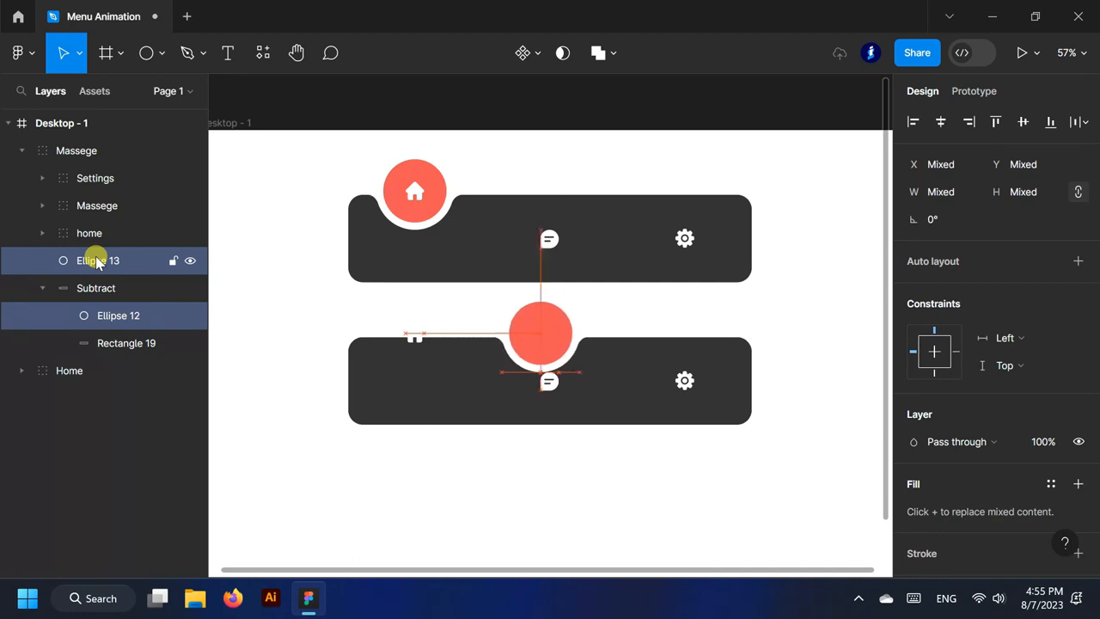
{"action": "key", "text": "Left"}
{"action": "key", "text": "Left"}
{"action": "key", "text": "Right"}
{"action": "key", "text": "Right"}
{"action": "key", "text": "Right"}
{"action": "key", "text": "Left"}
{"action": "key", "text": "Right"}
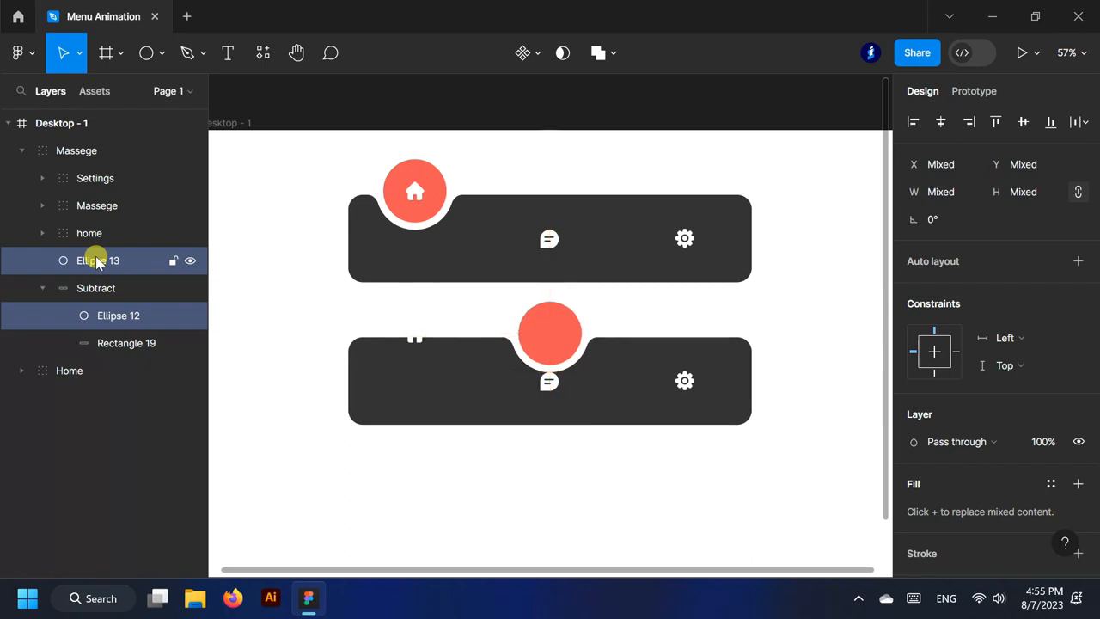
Move the lower bar's message icon straight up into the centre of the coral circle
{"action": "left_click", "coordinate": [97, 206]}
{"action": "key", "text": "Up"}
{"action": "key", "text": "Up"}
{"action": "key", "text": "Up"}
{"action": "key", "text": "Up"}
{"action": "key", "text": "Up"}
{"action": "key", "text": "Up"}
{"action": "key", "text": "Up"}
{"action": "key", "text": "Up"}
{"action": "key", "text": "shift+Up"}
{"action": "key", "text": "shift+Up"}
{"action": "key", "text": "shift+Up"}
{"action": "key", "text": "Up"}
{"action": "key", "text": "Up"}
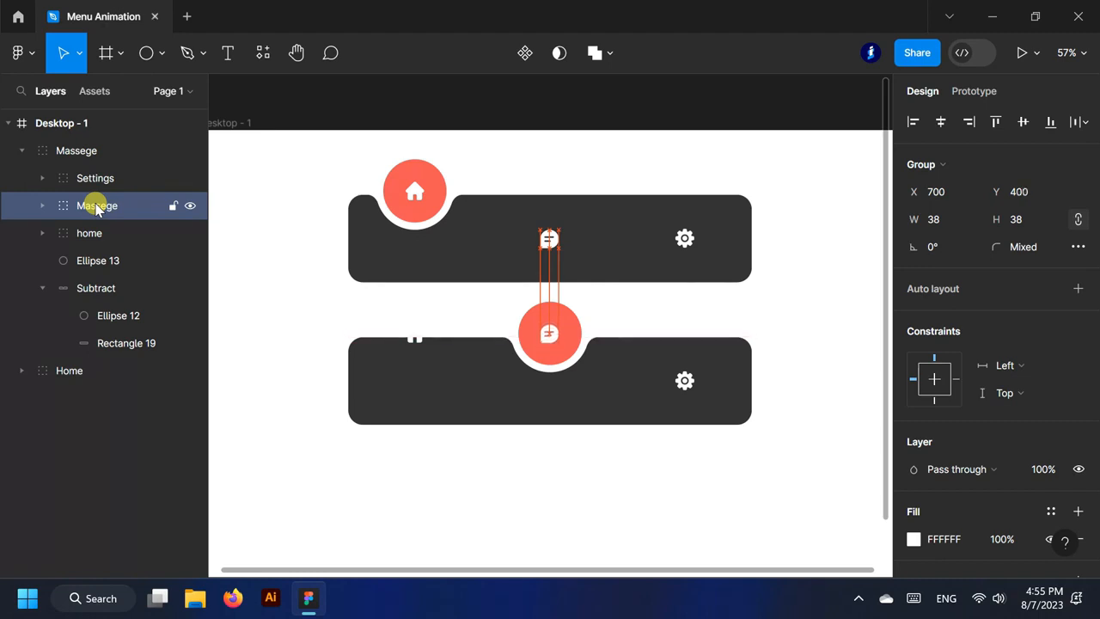
Move the lower bar's home icon straight down to Y 497, level with its settings icon
{"action": "left_click", "coordinate": [86, 232]}
{"action": "key", "text": "shift+Down"}
{"action": "key", "text": "shift+Down"}
{"action": "key", "text": "shift+Down"}
{"action": "key", "text": "Down"}
{"action": "key", "text": "Down"}
{"action": "key", "text": "Down"}
{"action": "key", "text": "Down"}
{"action": "key", "text": "Down"}
{"action": "key", "text": "shift+Down"}
{"action": "key", "text": "shift+Down"}
{"action": "key", "text": "Down"}
{"action": "key", "text": "Down"}
{"action": "key", "text": "Down"}
{"action": "key", "text": "Down"}
{"action": "key", "text": "Down"}
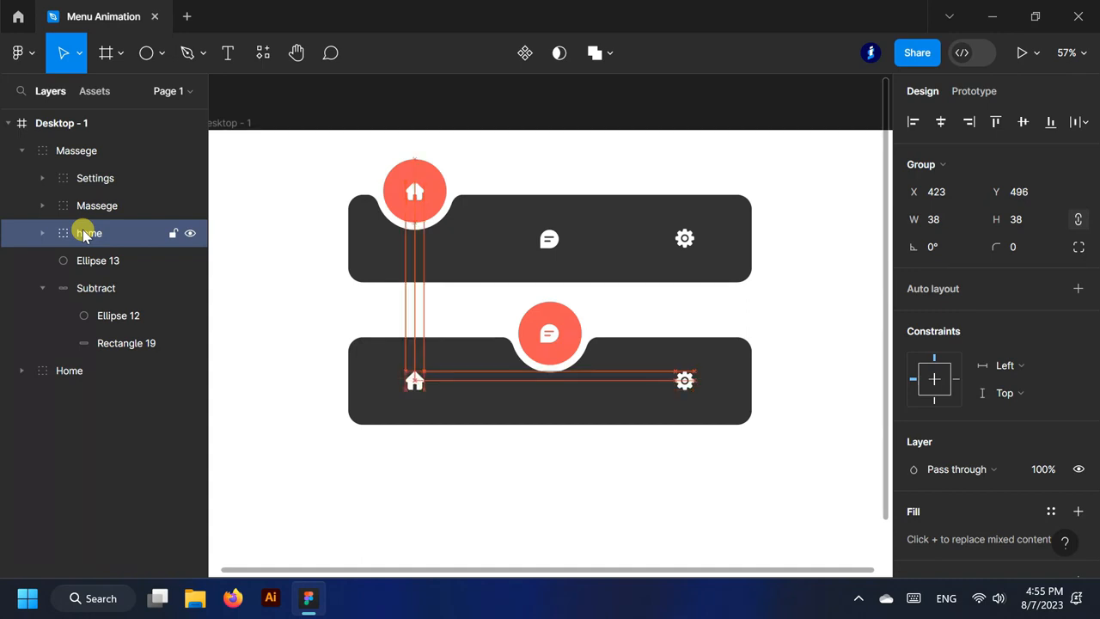
{"action": "key", "text": "Down"}
{"action": "key", "text": "Down"}
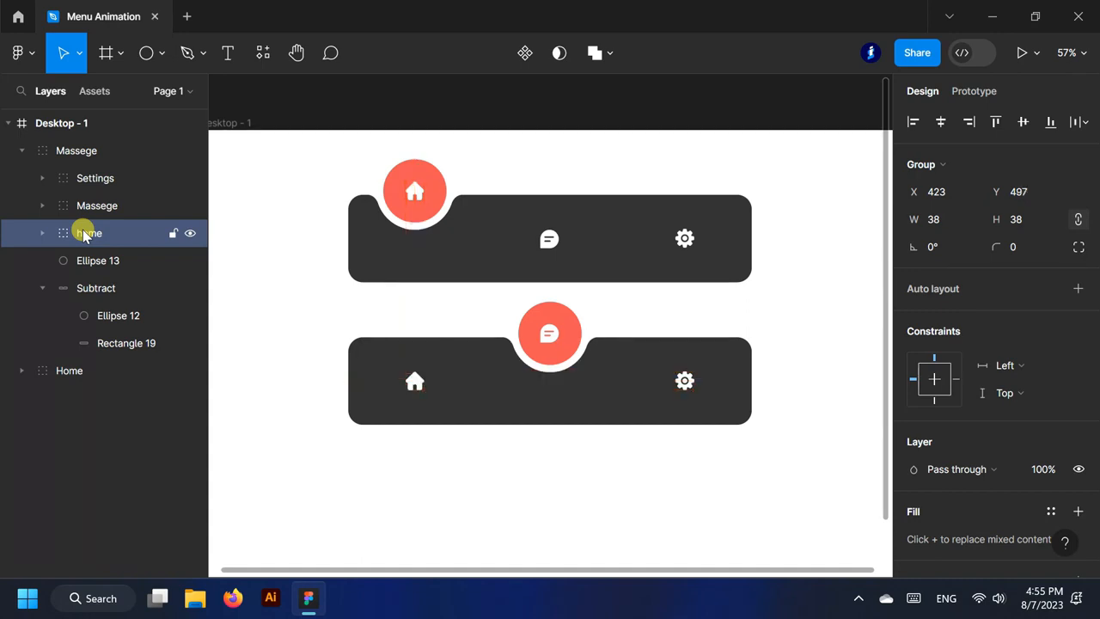
Duplicate the Massege menu group directly below the second bar as a third bar
{"action": "left_click", "coordinate": [23, 152]}
{"action": "left_click", "coordinate": [74, 152]}
{"action": "scroll", "coordinate": [559, 332], "scroll_direction": "down", "scroll_amount": 1}
{"action": "key", "text": "ctrl+d"}
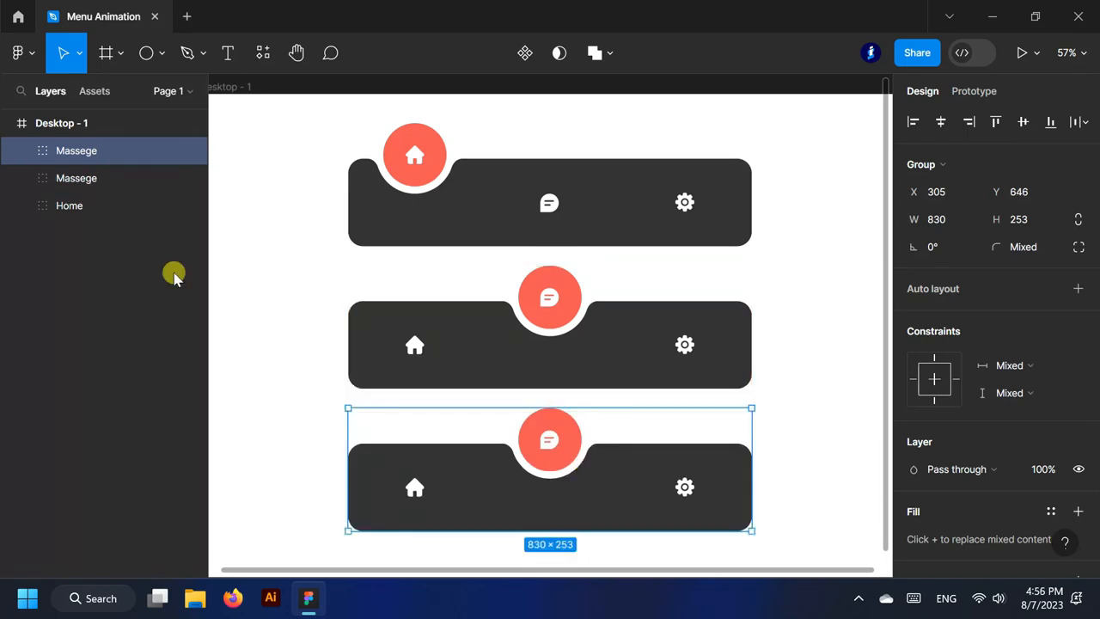
Rename the duplicated third menu group Settings, matching the name of its gear icon layer
{"action": "left_click", "coordinate": [19, 150]}
{"action": "double_click", "coordinate": [96, 179]}
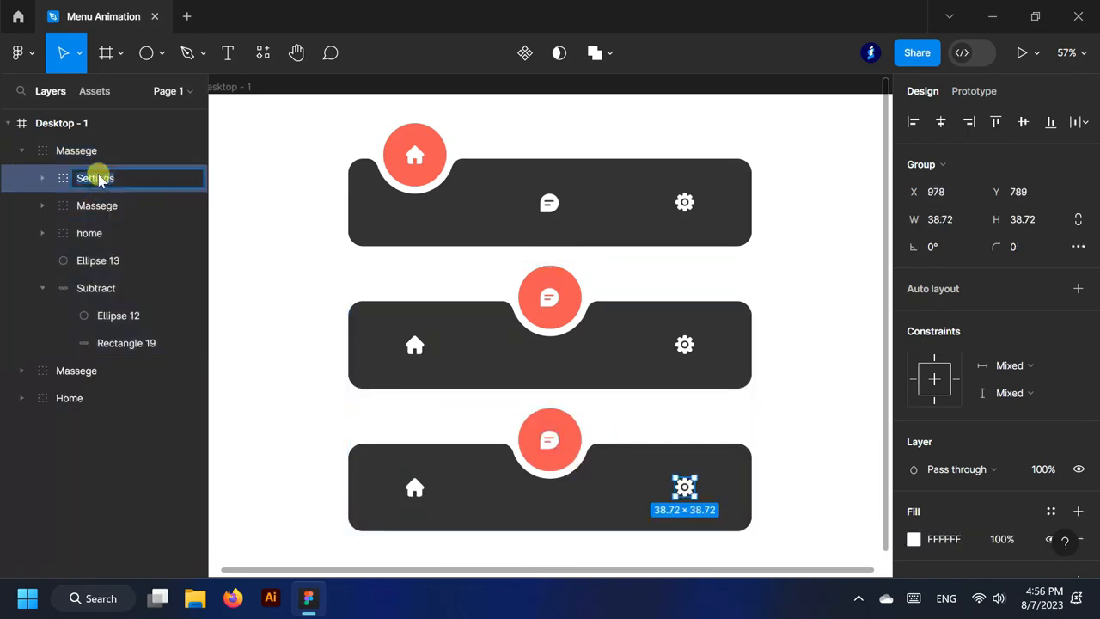
{"action": "double_click", "coordinate": [75, 151]}
{"action": "key", "text": "Return"}
Shift the third bar's coral circle, Ellipse 13, and its notch, Ellipse 12, right until both are centred above the settings icon
{"action": "left_click", "coordinate": [101, 315]}
{"action": "left_click", "coordinate": [94, 261], "text": "shift"}
{"action": "key", "text": "shift+Right"}
{"action": "key", "text": "shift+Right"}
{"action": "key", "text": "shift+Right"}
{"action": "key", "text": "shift+Right"}
{"action": "key", "text": "shift+Right"}
{"action": "key", "text": "shift+Right"}
{"action": "key", "text": "shift+Right"}
{"action": "key", "text": "shift+Right"}
{"action": "key", "text": "shift+Right"}
{"action": "key", "text": "shift+Right"}
{"action": "key", "text": "shift+Right"}
{"action": "key", "text": "shift+Right"}
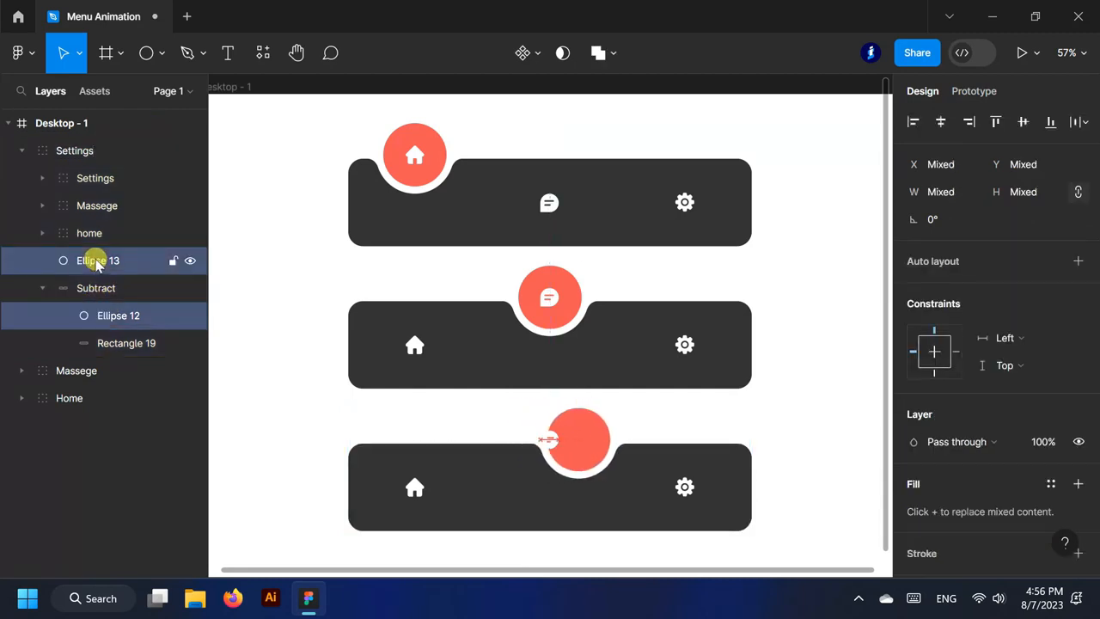
{"action": "key", "text": "shift+Right"}
{"action": "key", "text": "shift+Right"}
{"action": "key", "text": "shift+Right"}
{"action": "key", "text": "shift+Right"}
{"action": "key", "text": "shift+Right"}
{"action": "key", "text": "shift+Right"}
{"action": "key", "text": "shift+Right"}
{"action": "key", "text": "shift+Right"}
{"action": "key", "text": "shift+Right"}
{"action": "key", "text": "shift+Right"}
{"action": "key", "text": "shift+Right"}
{"action": "key", "text": "shift+Right"}
{"action": "key", "text": "shift+Right"}
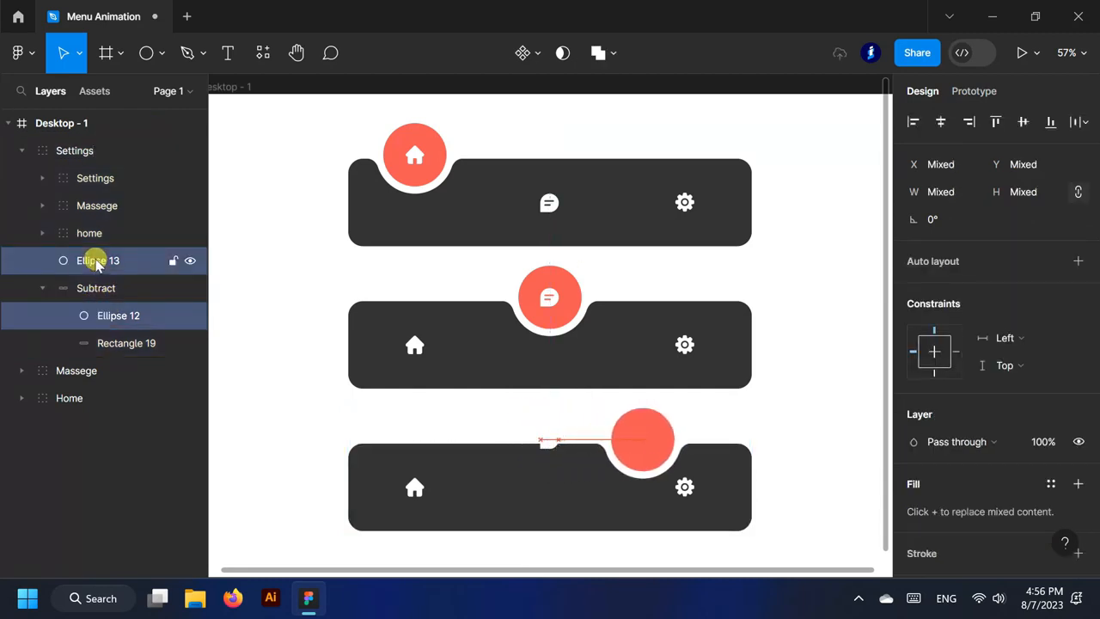
{"action": "key", "text": "Right"}
{"action": "key", "text": "Right"}
{"action": "key", "text": "Right"}
{"action": "key", "text": "Right"}
{"action": "key", "text": "Right"}
{"action": "key", "text": "Right"}
{"action": "key", "text": "Right"}
{"action": "key", "text": "Right"}
{"action": "key", "text": "Right"}
{"action": "key", "text": "Right"}
{"action": "key", "text": "Right"}
{"action": "key", "text": "Right"}
{"action": "key", "text": "Right"}
{"action": "key", "text": "Right"}
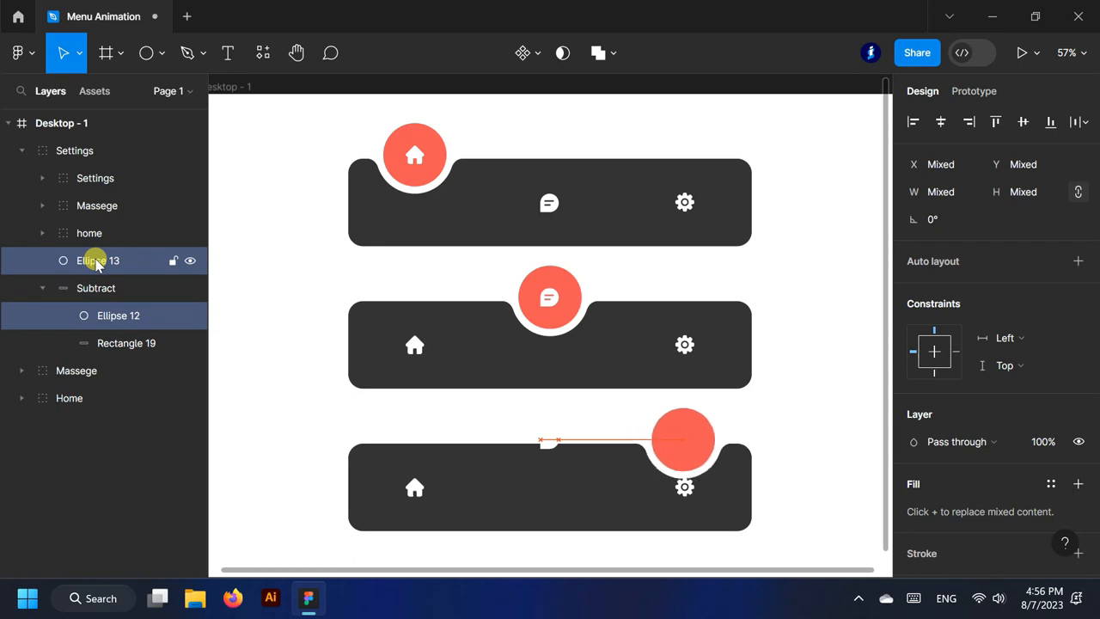
In the third bar, raise the settings icon to Y 691 inside the coral circle and lower the message icon to Y 790
{"action": "left_click", "coordinate": [90, 180]}
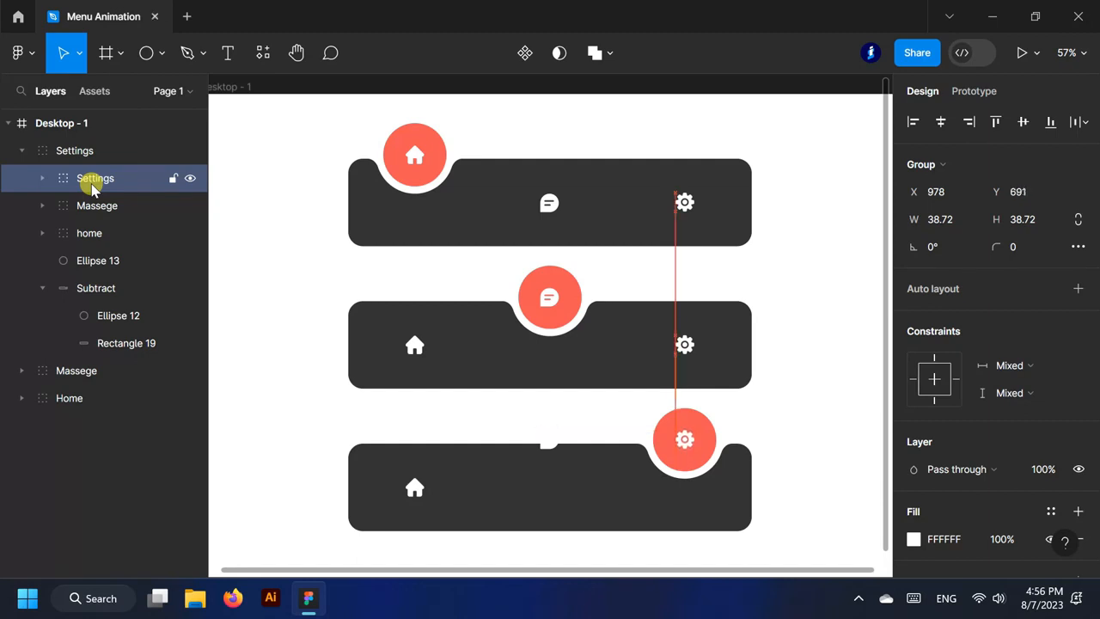
{"action": "left_click", "coordinate": [92, 230]}
{"action": "left_click", "coordinate": [93, 210]}
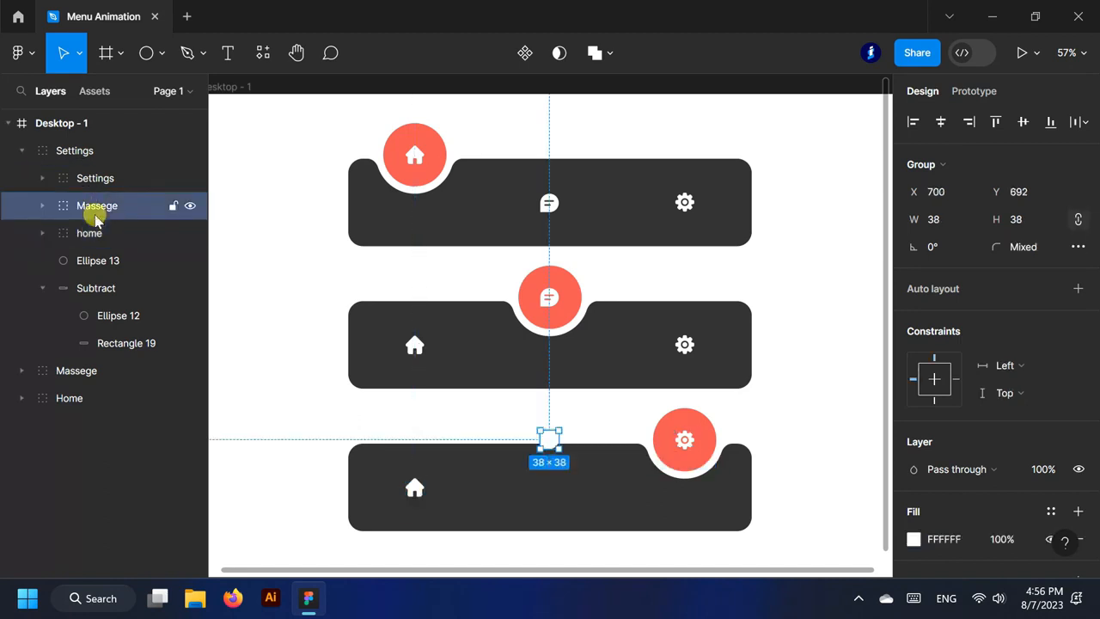
{"action": "left_click", "coordinate": [102, 179], "text": "shift"}
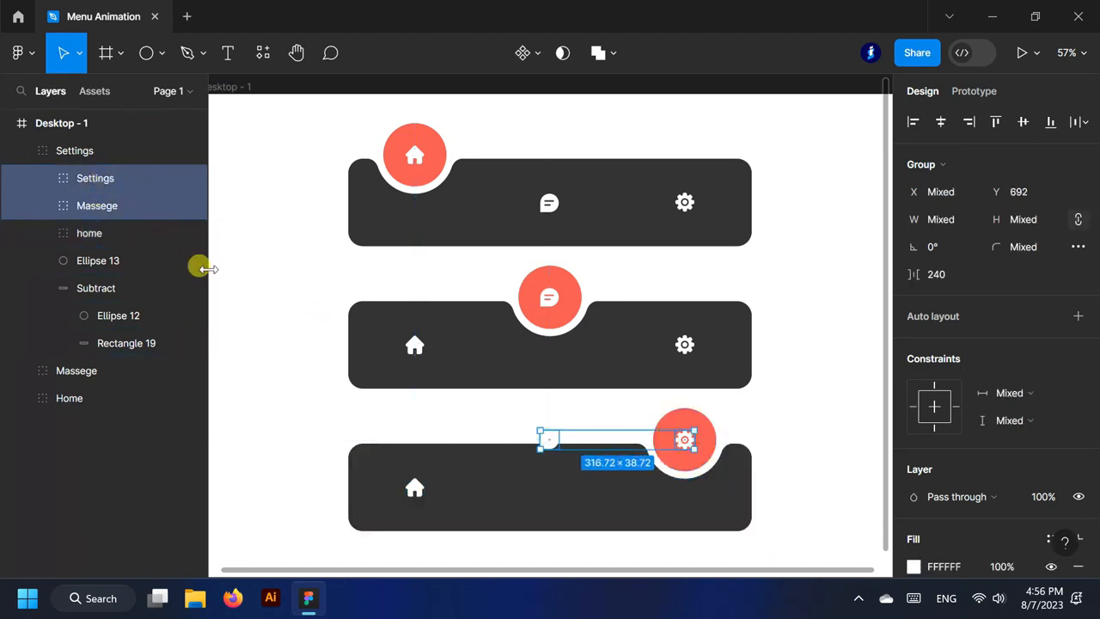
{"action": "left_click", "coordinate": [88, 204]}
{"action": "key", "text": "Down"}
{"action": "key", "text": "Down"}
{"action": "key", "text": "Down"}
{"action": "key", "text": "Down"}
{"action": "key", "text": "Down"}
{"action": "key", "text": "Down"}
{"action": "key", "text": "Down"}
{"action": "key", "text": "Down"}
{"action": "key", "text": "Down"}
{"action": "key", "text": "Down"}
{"action": "key", "text": "Down"}
{"action": "key", "text": "Down"}
{"action": "key", "text": "Down"}
{"action": "key", "text": "Down"}
{"action": "key", "text": "Down"}
{"action": "key", "text": "Down"}
{"action": "key", "text": "Down"}
{"action": "key", "text": "Down"}
{"action": "key", "text": "Down"}
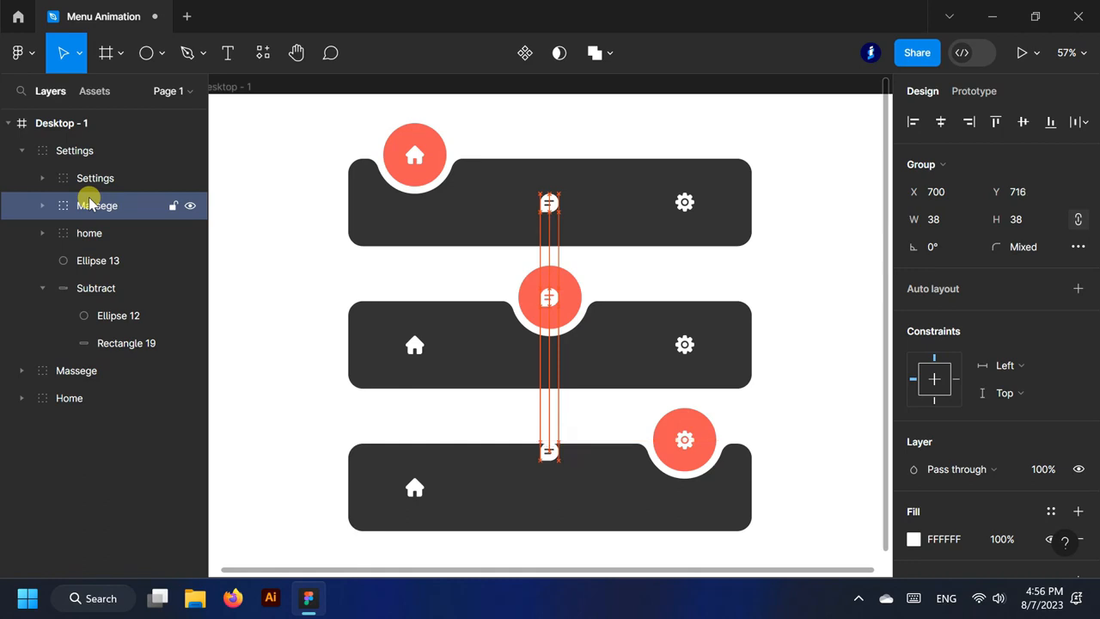
{"action": "key", "text": "Down"}
{"action": "key", "text": "Down"}
{"action": "key", "text": "Down"}
{"action": "key", "text": "Down"}
{"action": "key", "text": "Down"}
{"action": "key", "text": "Down"}
{"action": "key", "text": "Down"}
{"action": "key", "text": "Down"}
{"action": "key", "text": "Down"}
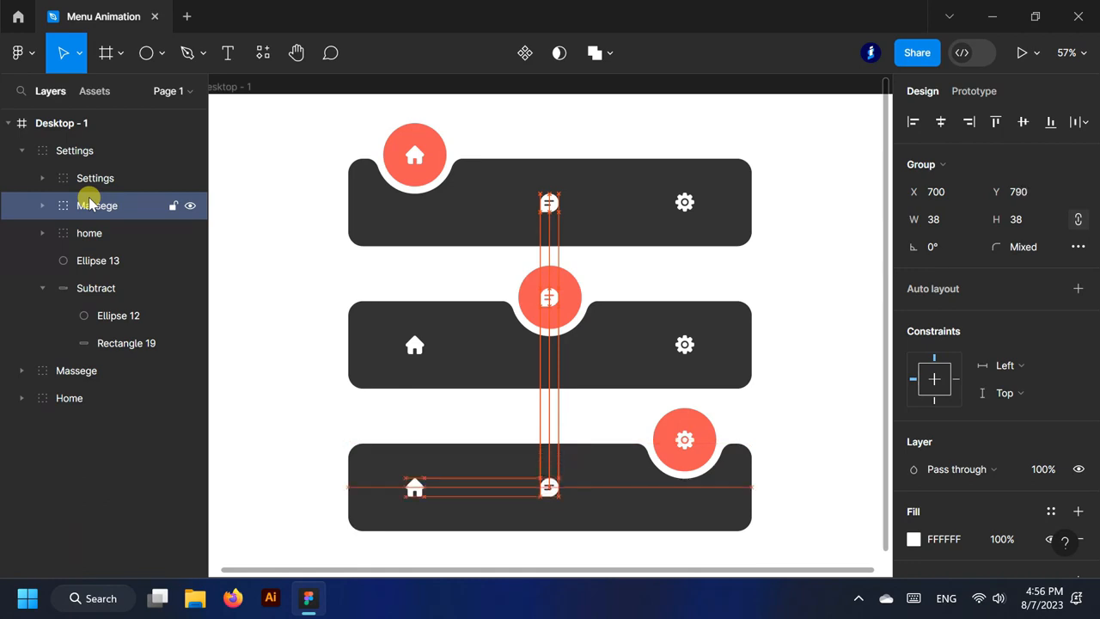
{"action": "key", "text": "shift+1"}
{"action": "left_click", "coordinate": [852, 281]}
{"action": "scroll", "coordinate": [780, 287], "scroll_direction": "down", "scroll_amount": 1}
{"action": "scroll", "coordinate": [670, 500], "scroll_direction": "up", "scroll_amount": 1}
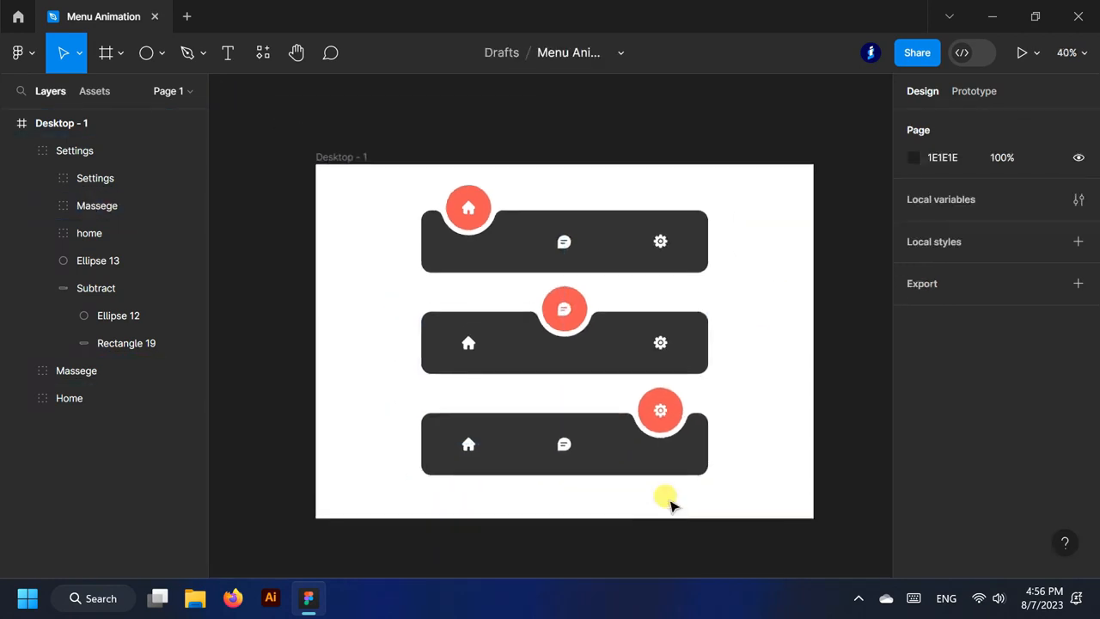
Wrap each of the three menu groups, Massege, Home and Settings, in its own frame
{"action": "left_click", "coordinate": [26, 150]}
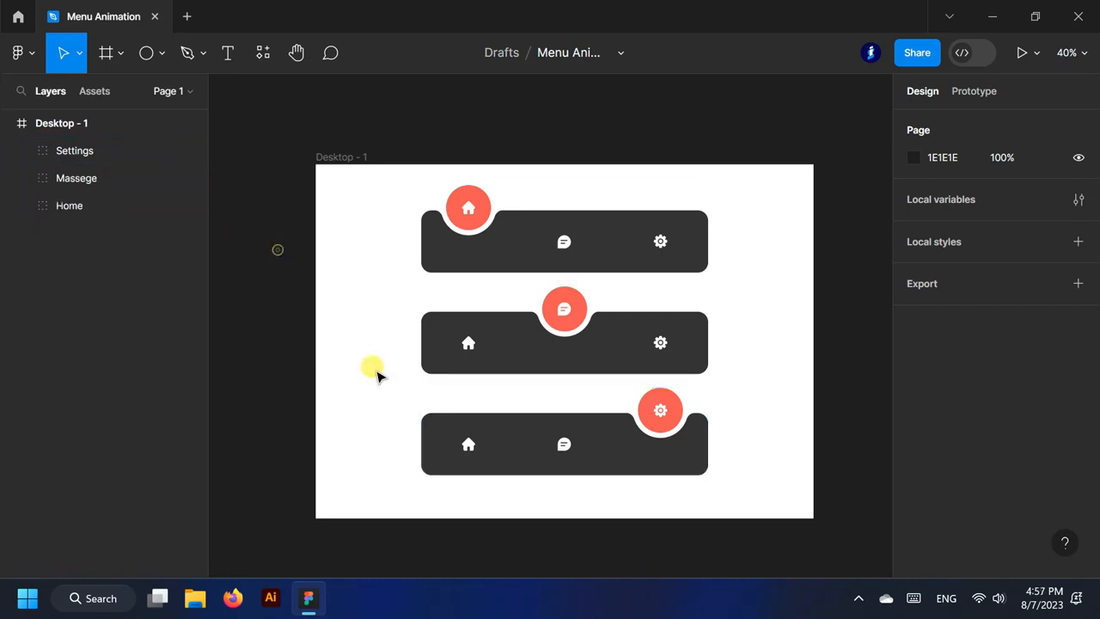
{"action": "scroll", "coordinate": [464, 365], "scroll_direction": "down", "scroll_amount": 1}
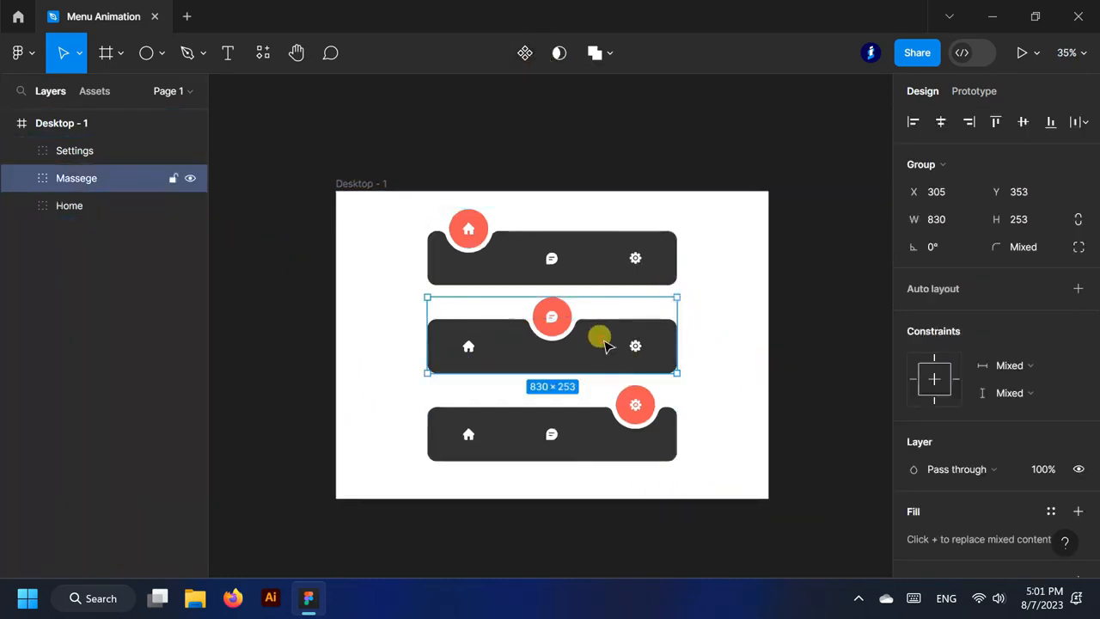
{"action": "right_click", "coordinate": [603, 342]}
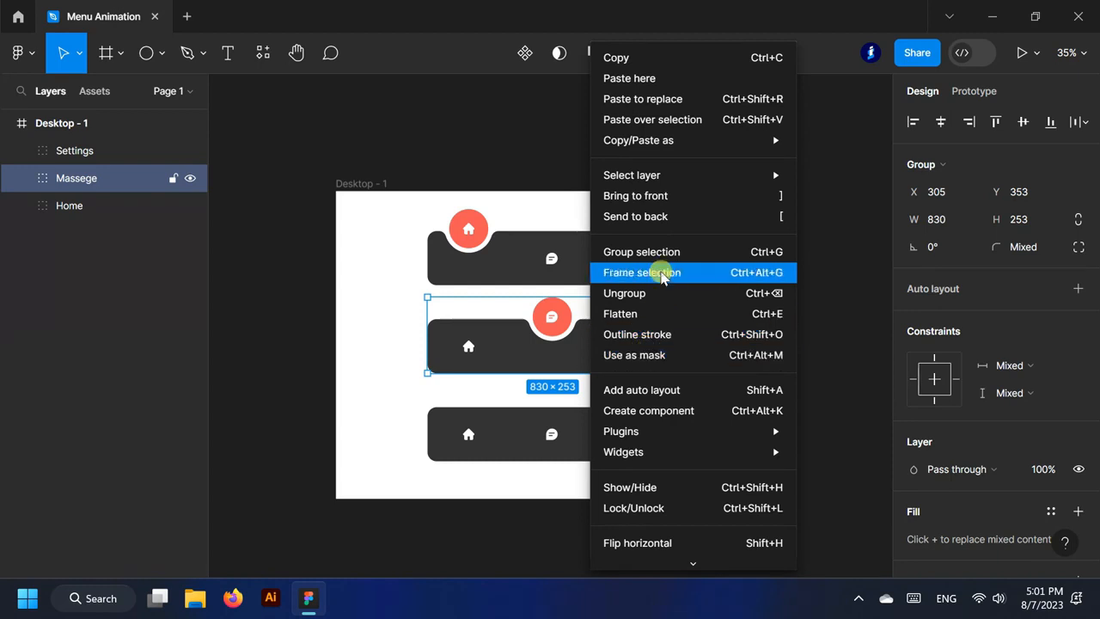
{"action": "left_click", "coordinate": [664, 277]}
{"action": "left_click", "coordinate": [611, 247]}
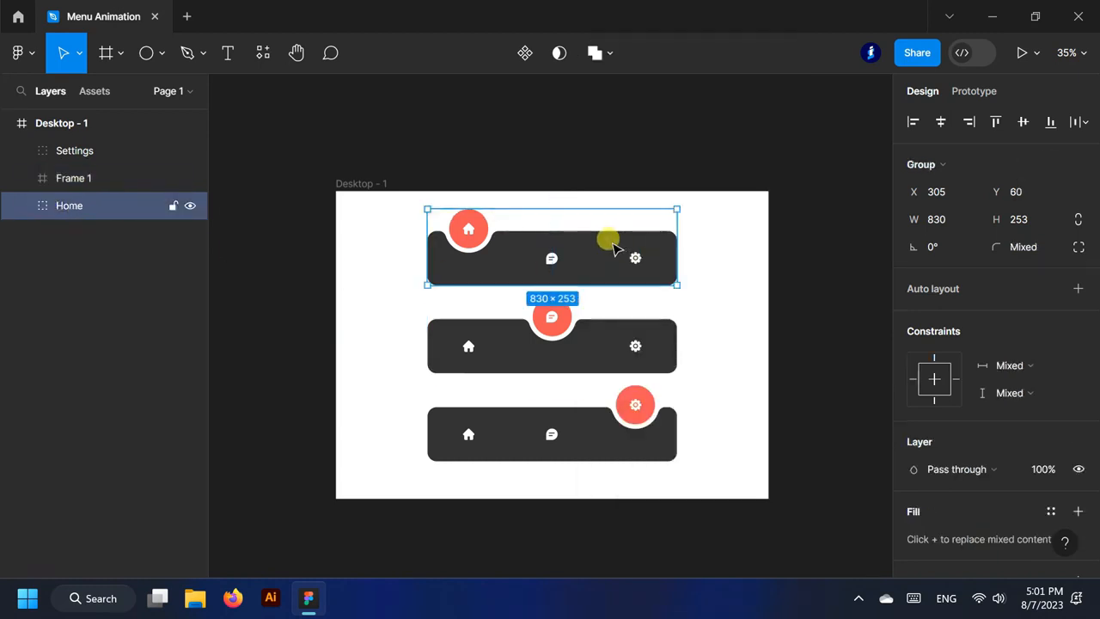
{"action": "right_click", "coordinate": [593, 249]}
{"action": "left_click", "coordinate": [613, 273]}
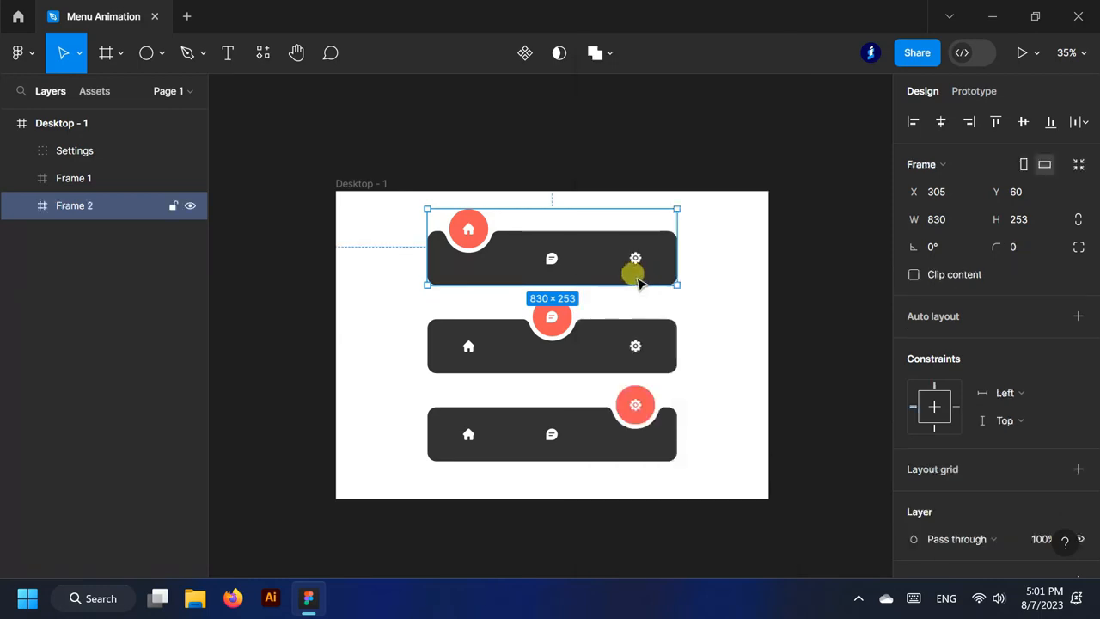
{"action": "left_click", "coordinate": [422, 351]}
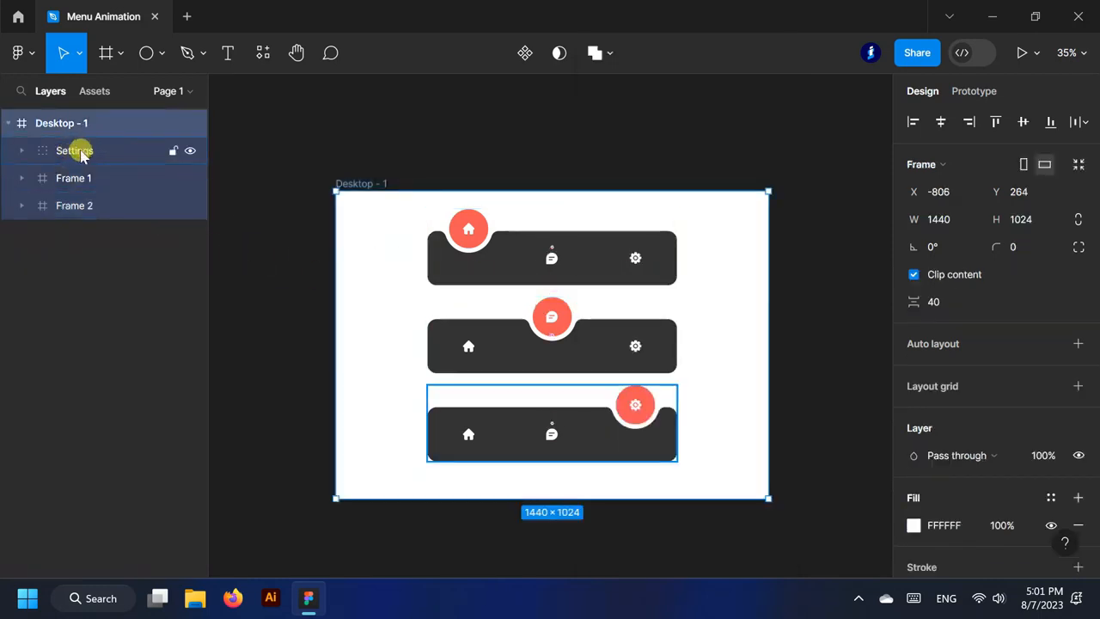
{"action": "left_click", "coordinate": [560, 424]}
{"action": "right_click", "coordinate": [563, 425]}
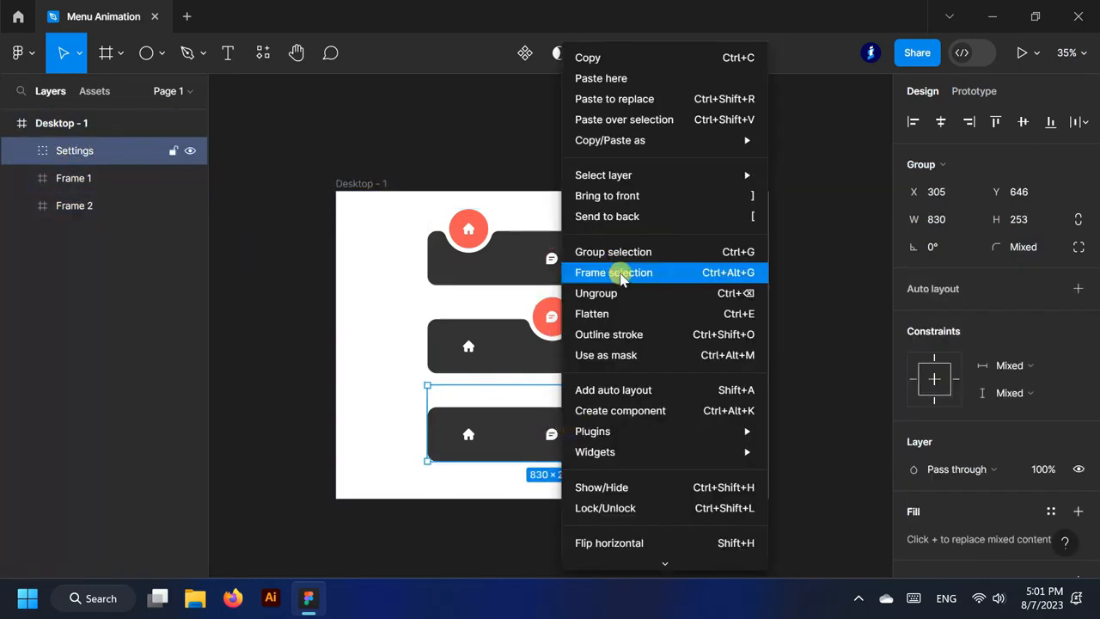
{"action": "left_click", "coordinate": [614, 272]}
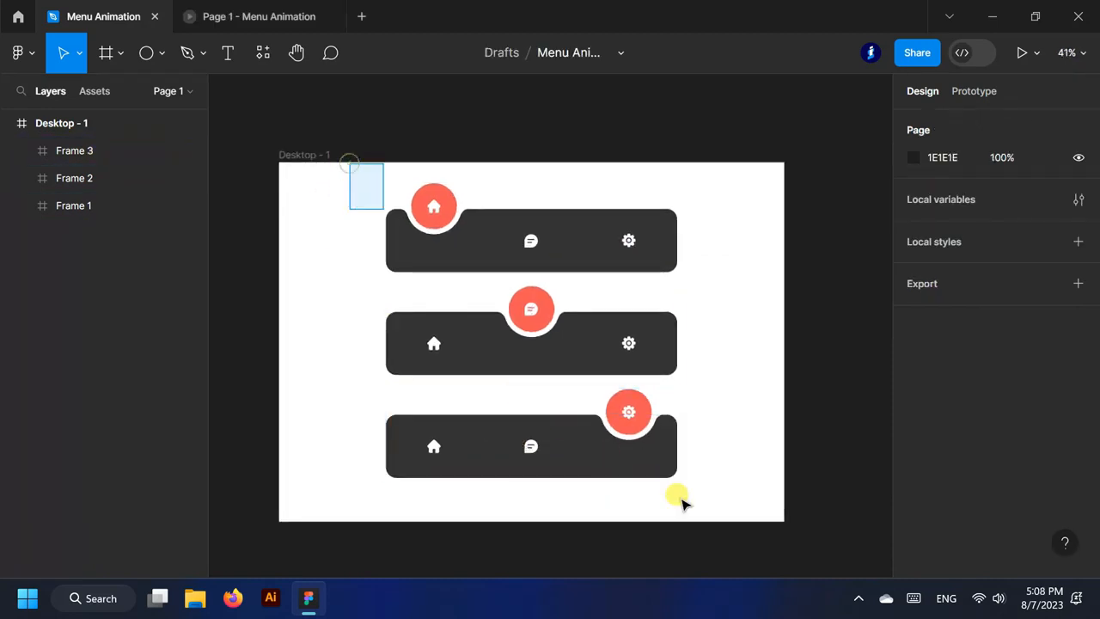
Create a component set from the three menu bar frames and expand it to list its variants
{"action": "left_click_drag", "start_coordinate": [679, 498], "coordinate": [737, 524]}
{"action": "left_click", "coordinate": [525, 52]}
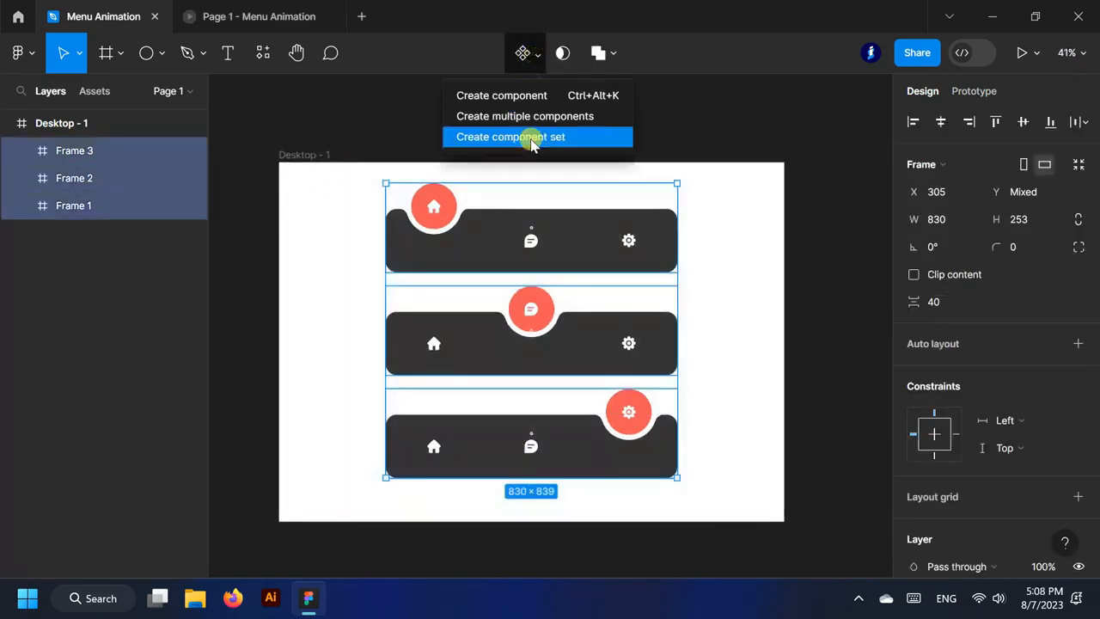
{"action": "left_click", "coordinate": [532, 140]}
{"action": "left_click", "coordinate": [812, 252]}
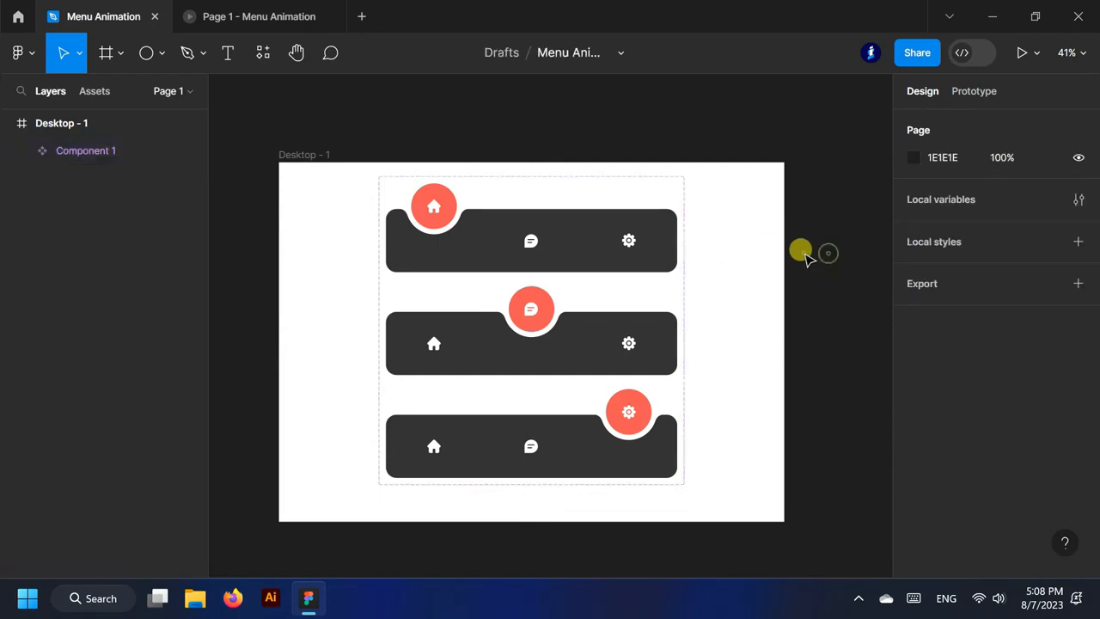
{"action": "left_click", "coordinate": [23, 148]}
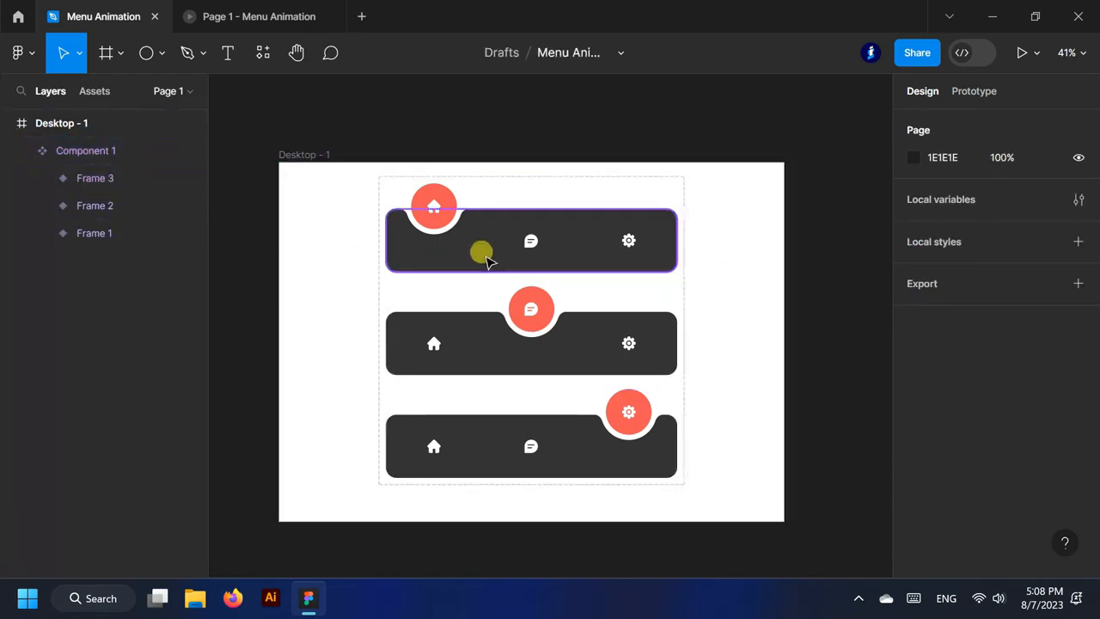
Rename the Desktop - 1 frame Menu Animation by copying the file's name
{"action": "scroll", "coordinate": [485, 260], "scroll_direction": "up", "scroll_amount": 2}
{"action": "left_click", "coordinate": [559, 54]}
{"action": "key", "text": "ctrl+c"}
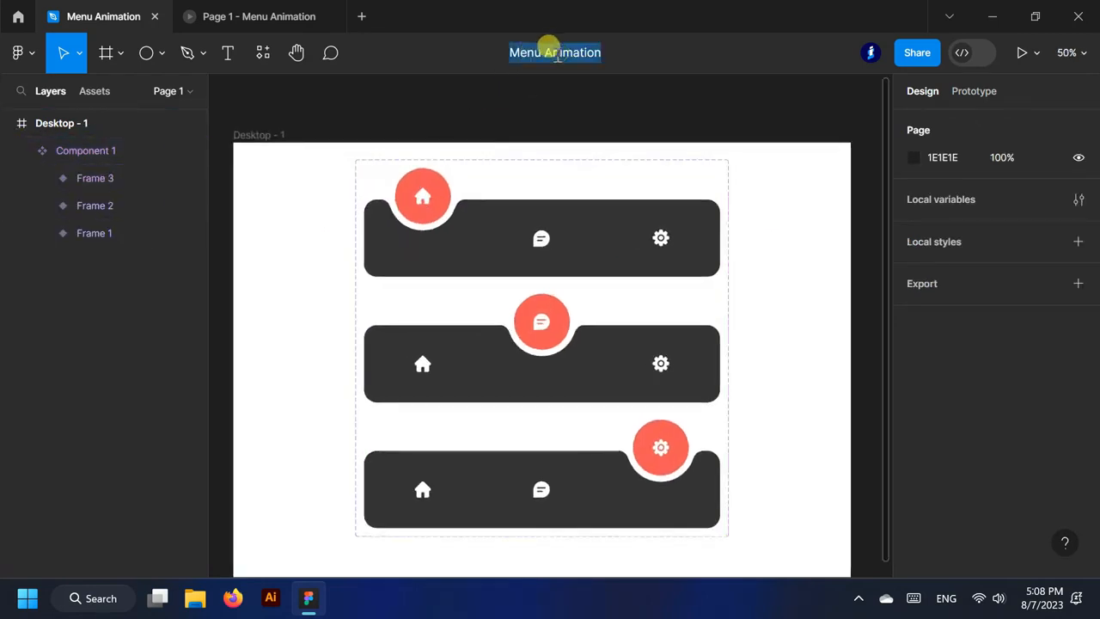
{"action": "left_click", "coordinate": [61, 123]}
{"action": "double_click", "coordinate": [62, 124]}
{"action": "key", "text": "ctrl+v"}
{"action": "left_click", "coordinate": [341, 112]}
{"action": "scroll", "coordinate": [586, 223], "scroll_direction": "down", "scroll_amount": 1}
{"action": "scroll", "coordinate": [579, 262], "scroll_direction": "up", "scroll_amount": 3}
Add a prototype interaction from Frame 1's message icon that changes to Frame 2 on click
{"action": "left_click", "coordinate": [49, 233]}
{"action": "left_click", "coordinate": [71, 261]}
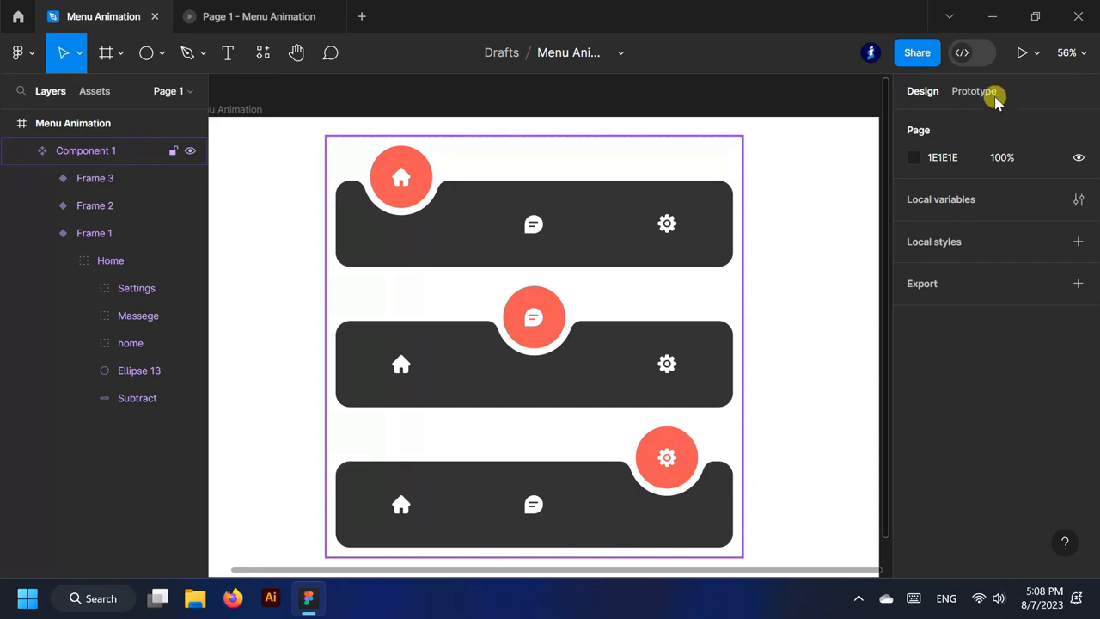
{"action": "left_click", "coordinate": [995, 98]}
{"action": "left_click", "coordinate": [125, 315]}
{"action": "scroll", "coordinate": [533, 215], "scroll_direction": "down", "scroll_amount": 1}
{"action": "left_click_drag", "start_coordinate": [534, 178], "coordinate": [547, 262]}
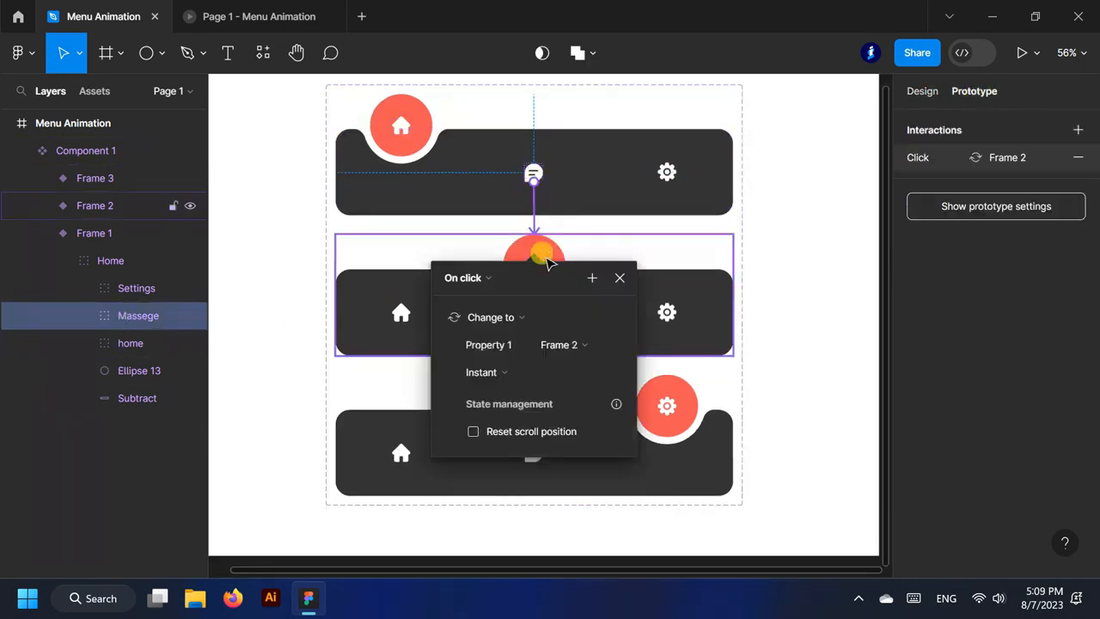
Set the message icon's interaction to Smart animate, keeping Gentle easing
{"action": "left_click", "coordinate": [611, 372]}
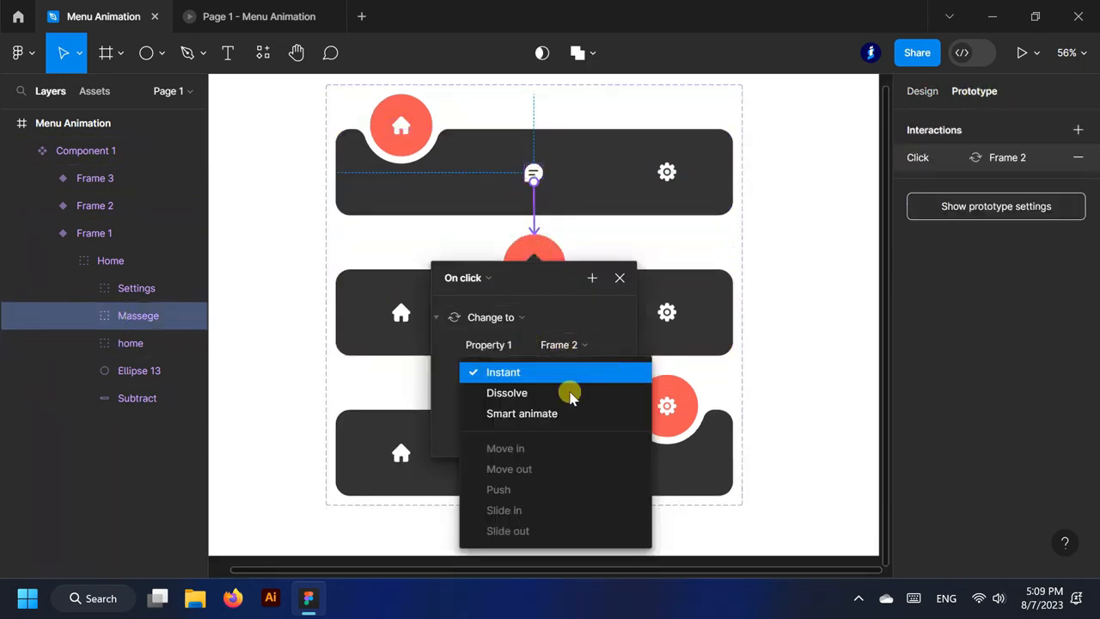
{"action": "left_click", "coordinate": [547, 416]}
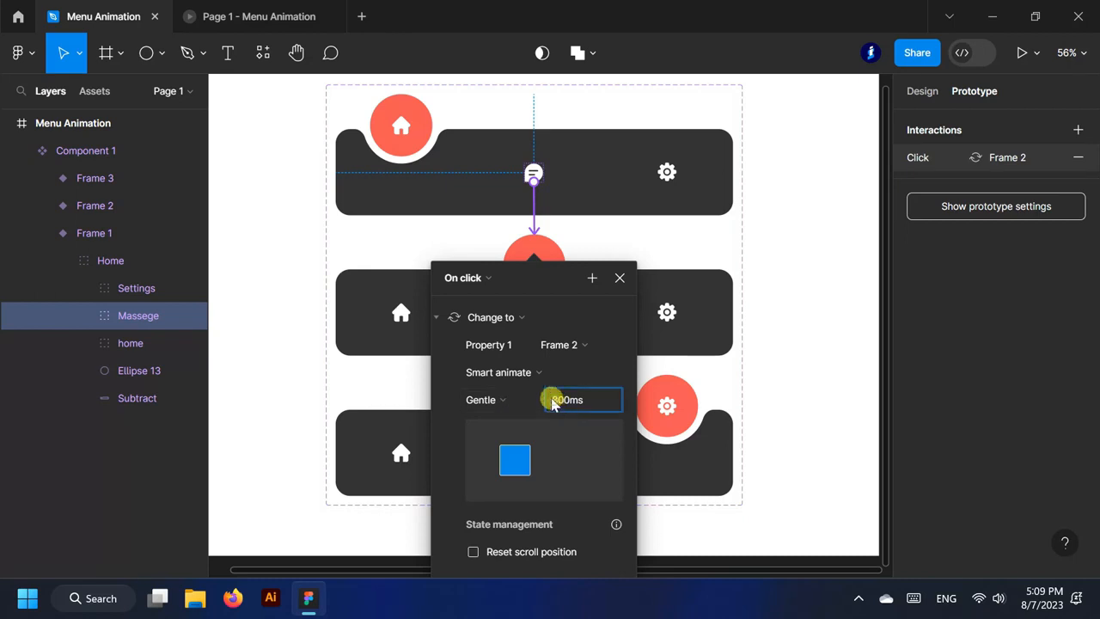
{"action": "left_click", "coordinate": [533, 403]}
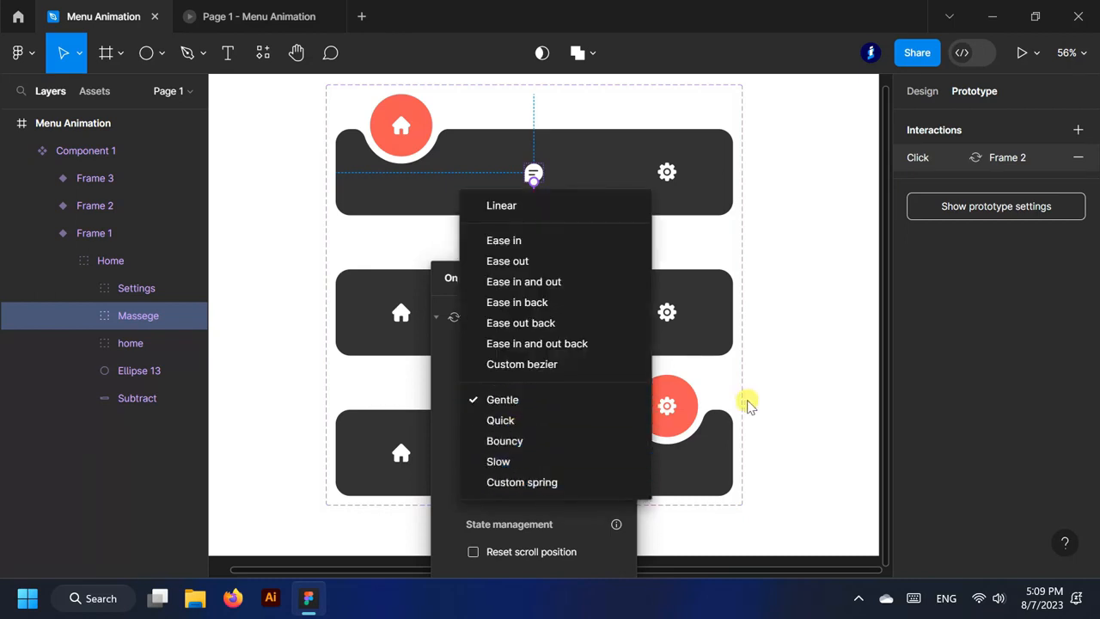
{"action": "left_click", "coordinate": [831, 371]}
{"action": "left_click", "coordinate": [827, 352]}
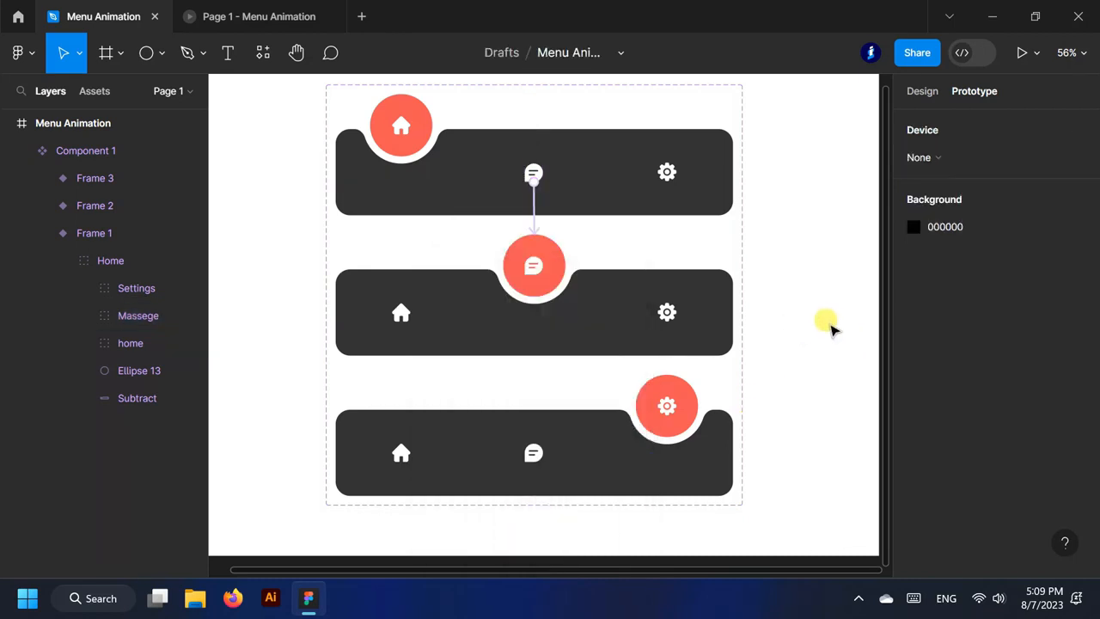
Add a prototype interaction from Frame 1's settings icon that changes to Frame 3 on click, with Smart animate, Gentle, 200ms
{"action": "left_click", "coordinate": [147, 287]}
{"action": "left_click_drag", "start_coordinate": [671, 181], "coordinate": [667, 392]}
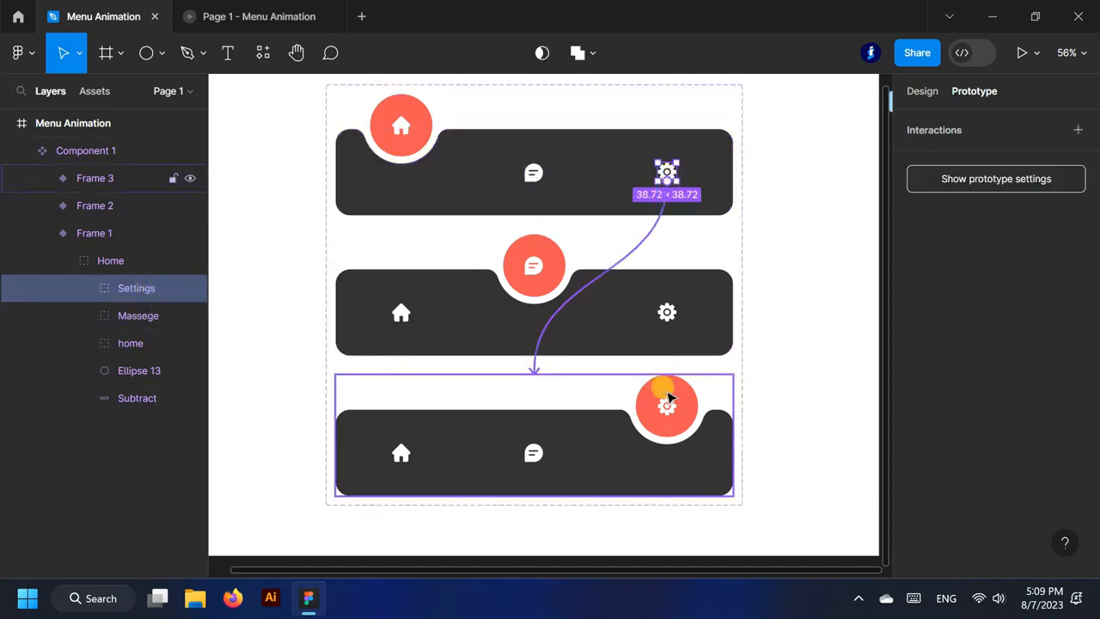
{"action": "scroll", "coordinate": [583, 344], "scroll_direction": "down", "scroll_amount": 2}
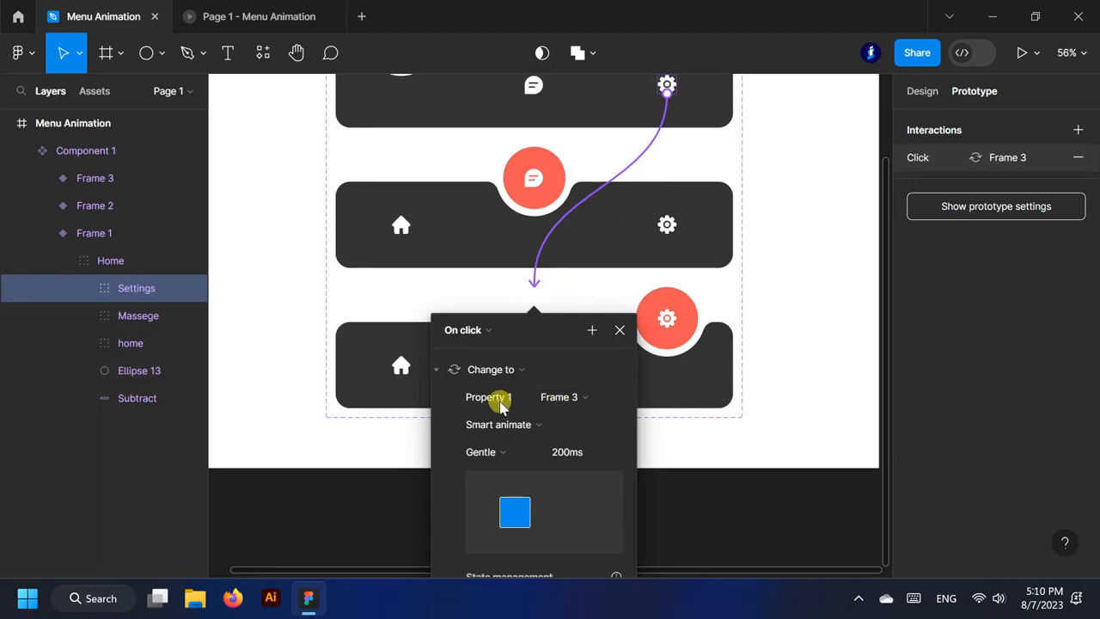
{"action": "left_click", "coordinate": [724, 493]}
{"action": "scroll", "coordinate": [672, 444], "scroll_direction": "up", "scroll_amount": 2}
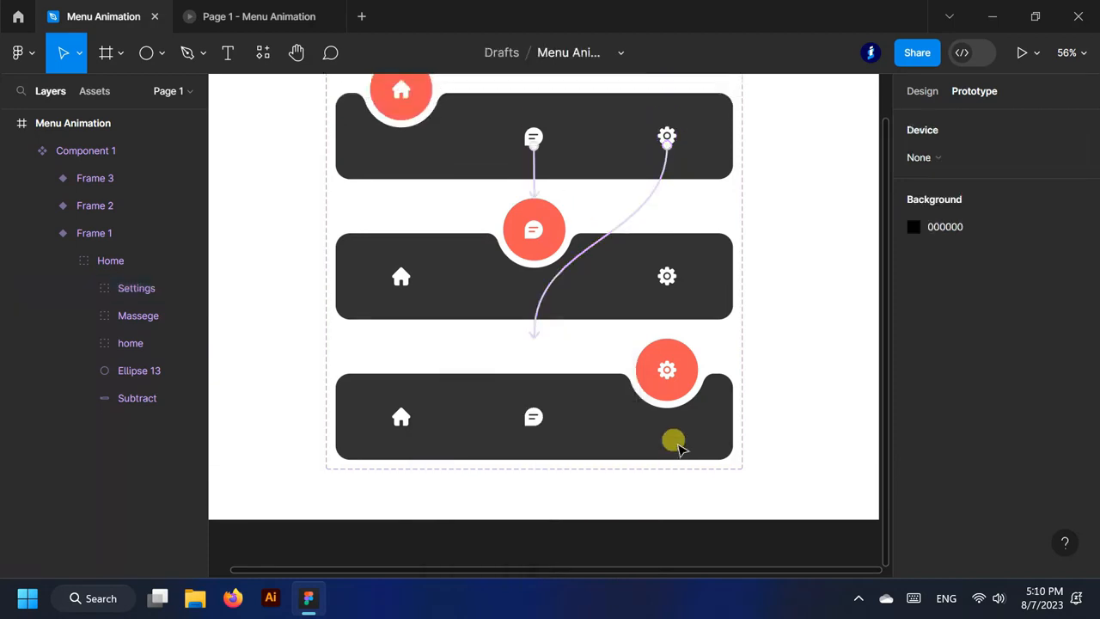
{"action": "left_click", "coordinate": [42, 233]}
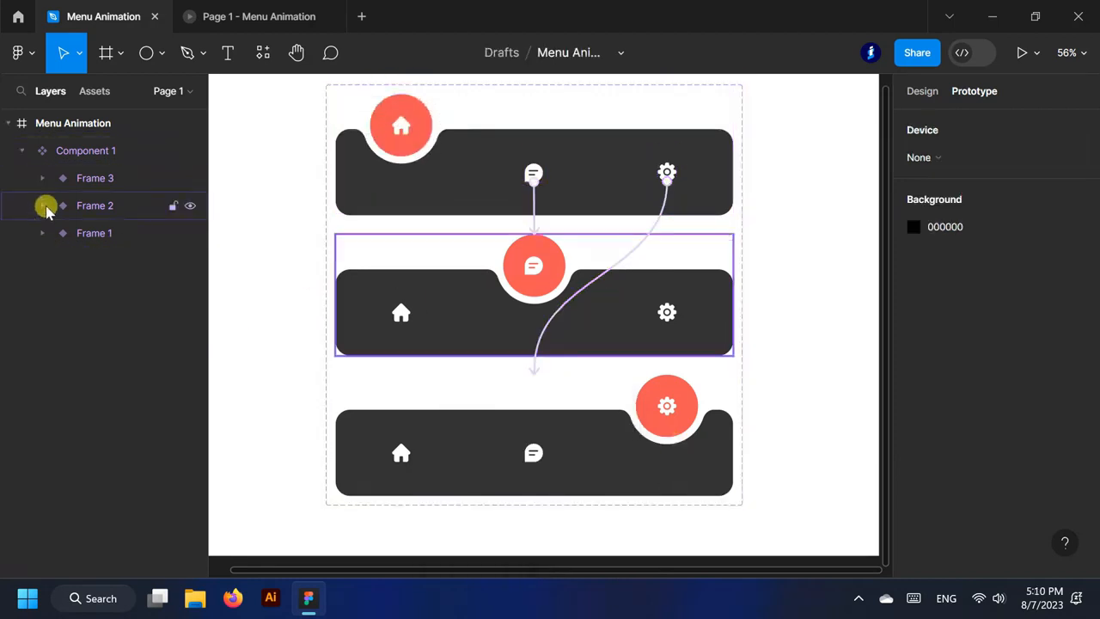
Add a prototype interaction from Frame 2's settings icon that changes to Frame 3 on click, with Smart animate, Gentle, 200ms
{"action": "left_click", "coordinate": [61, 233]}
{"action": "left_click", "coordinate": [81, 370]}
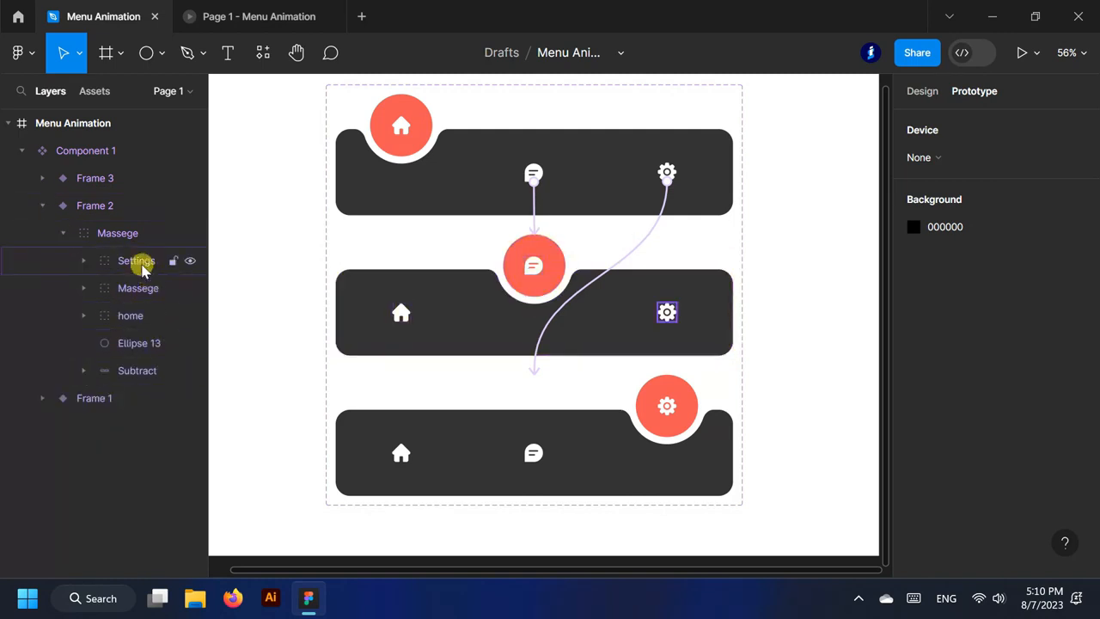
{"action": "left_click", "coordinate": [138, 262]}
{"action": "left_click_drag", "start_coordinate": [675, 317], "coordinate": [657, 403]}
{"action": "scroll", "coordinate": [580, 365], "scroll_direction": "down", "scroll_amount": 2}
{"action": "scroll", "coordinate": [577, 369], "scroll_direction": "up", "scroll_amount": 2}
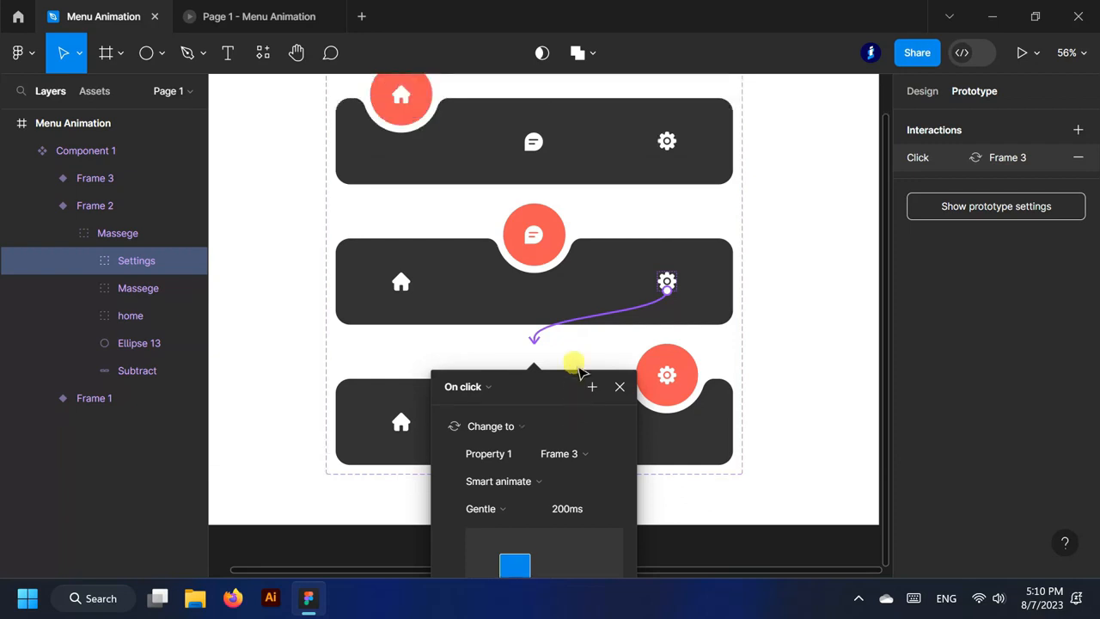
Add a prototype interaction from Frame 2's home icon that changes to Frame 1 on click, with Smart animate, Gentle, 200ms
{"action": "left_click", "coordinate": [125, 314]}
{"action": "left_click_drag", "start_coordinate": [402, 311], "coordinate": [423, 209]}
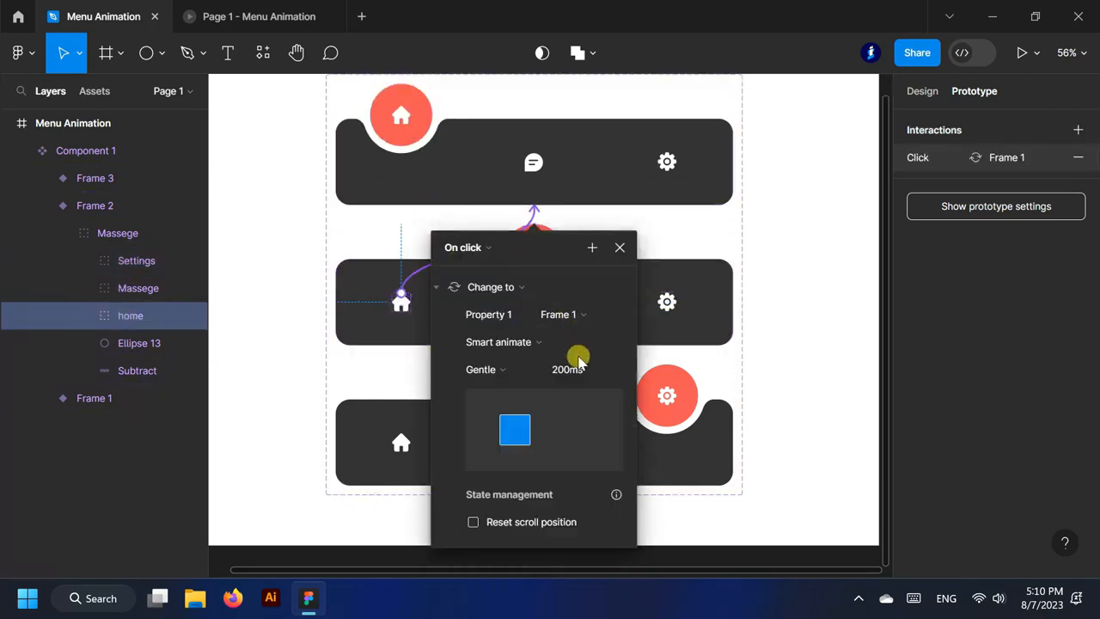
{"action": "left_click", "coordinate": [619, 248]}
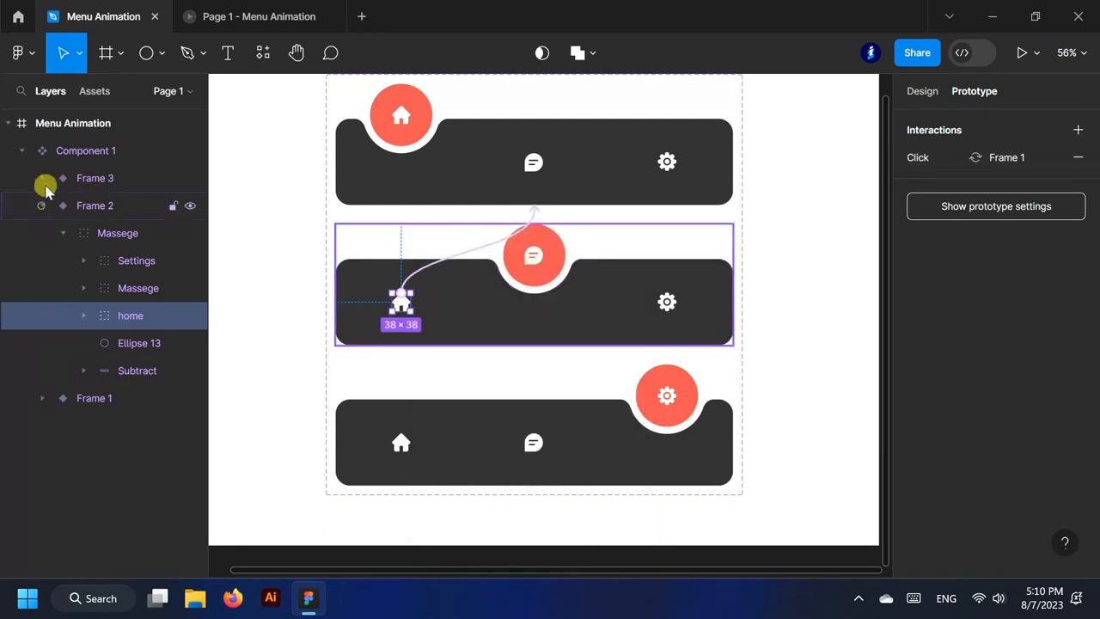
Add a prototype interaction from Frame 3's home icon that changes to Frame 1 on click, with Smart animate, Gentle, 200ms
{"action": "left_click", "coordinate": [42, 179]}
{"action": "left_click", "coordinate": [43, 232]}
{"action": "left_click", "coordinate": [63, 206]}
{"action": "left_click", "coordinate": [83, 343]}
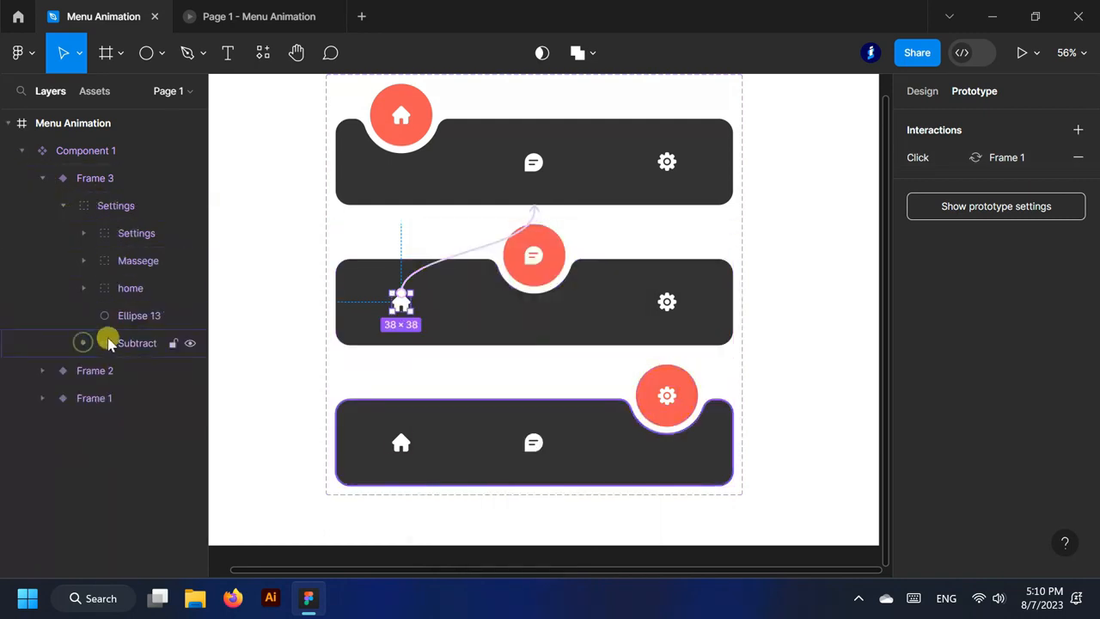
{"action": "left_click", "coordinate": [127, 290]}
{"action": "left_click_drag", "start_coordinate": [396, 432], "coordinate": [447, 219]}
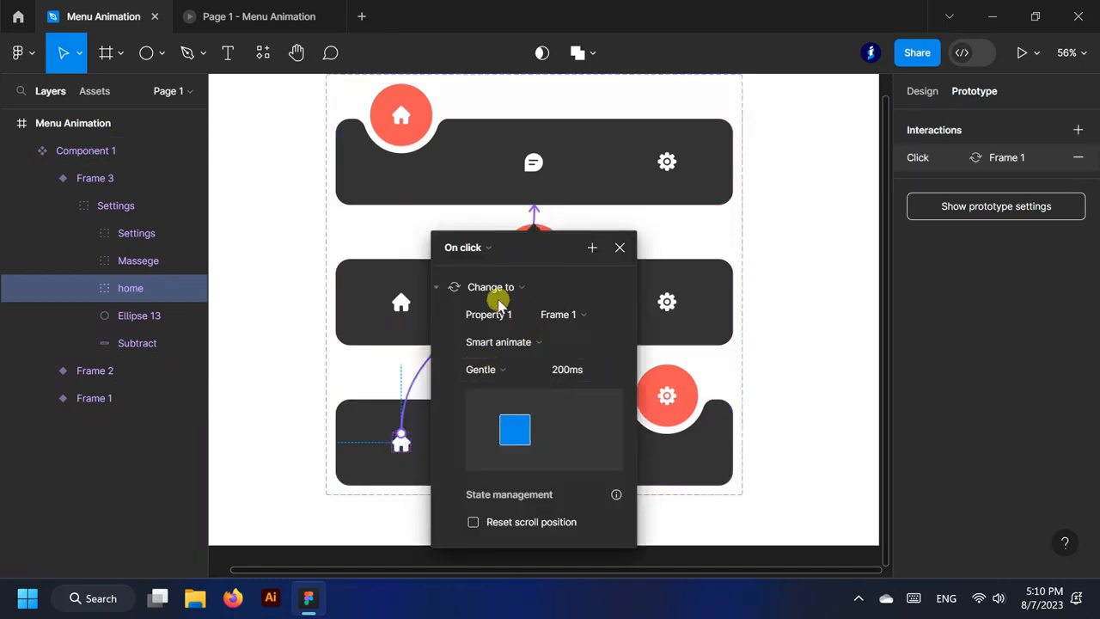
{"action": "left_click", "coordinate": [619, 250]}
Add a prototype interaction from Frame 3's message icon that changes to Frame 2 on click, with Smart animate, Gentle, 200ms
{"action": "left_click", "coordinate": [129, 259]}
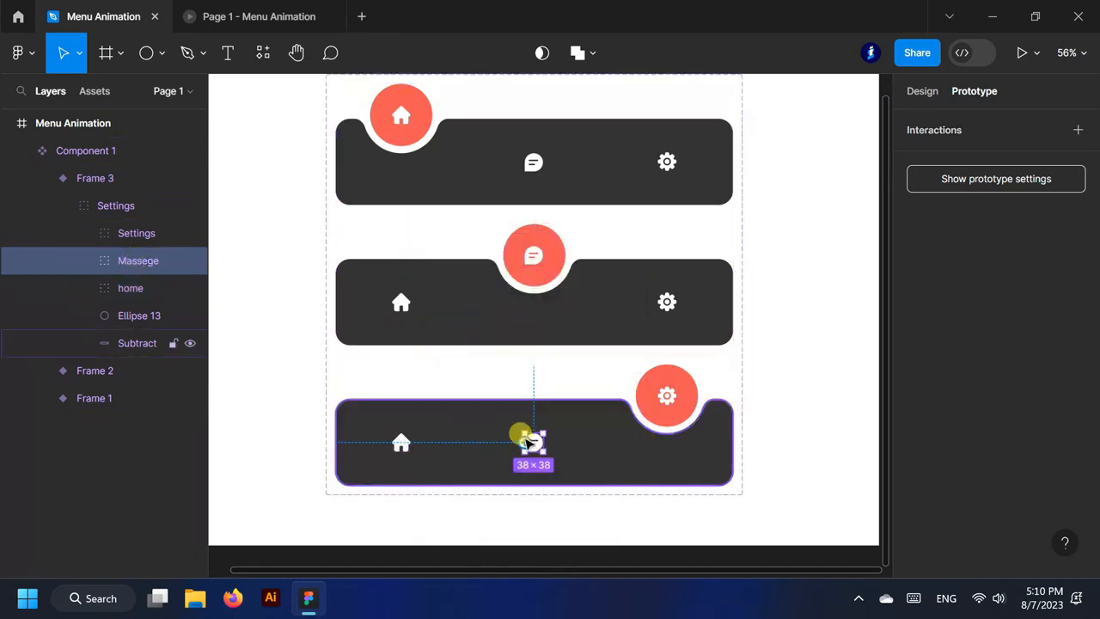
{"action": "left_click_drag", "start_coordinate": [539, 384], "coordinate": [536, 340]}
{"action": "scroll", "coordinate": [567, 453], "scroll_direction": "down", "scroll_amount": 2}
{"action": "scroll", "coordinate": [580, 456], "scroll_direction": "down", "scroll_amount": 1}
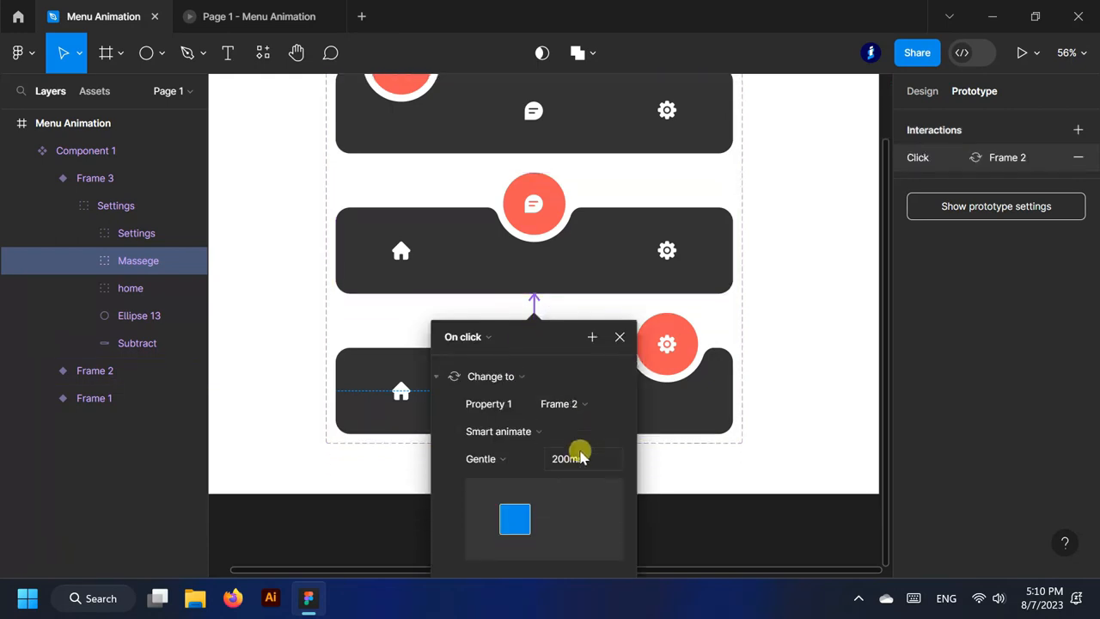
{"action": "left_click", "coordinate": [620, 337]}
Move the Component 1 set out of the Menu Animation frame onto the empty canvas beside it
{"action": "scroll", "coordinate": [572, 336], "scroll_direction": "down", "scroll_amount": 5}
{"action": "left_click", "coordinate": [593, 418]}
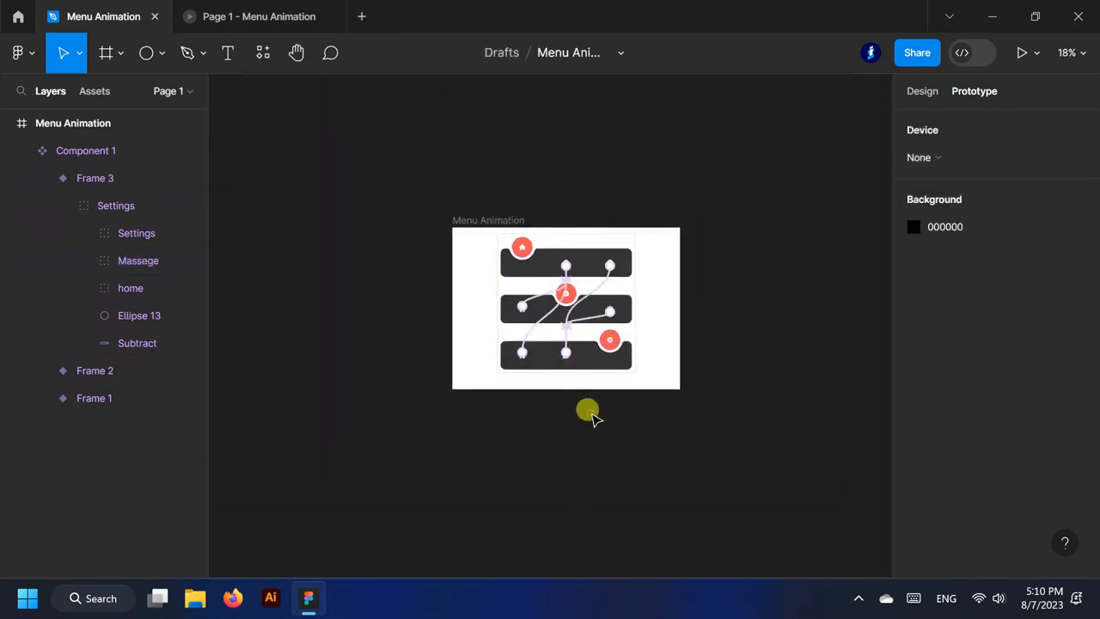
{"action": "left_click", "coordinate": [67, 205]}
{"action": "left_click", "coordinate": [47, 179]}
{"action": "left_click", "coordinate": [28, 152]}
{"action": "left_click", "coordinate": [9, 123]}
{"action": "left_click", "coordinate": [609, 275]}
{"action": "left_click_drag", "start_coordinate": [616, 304], "coordinate": [404, 287]}
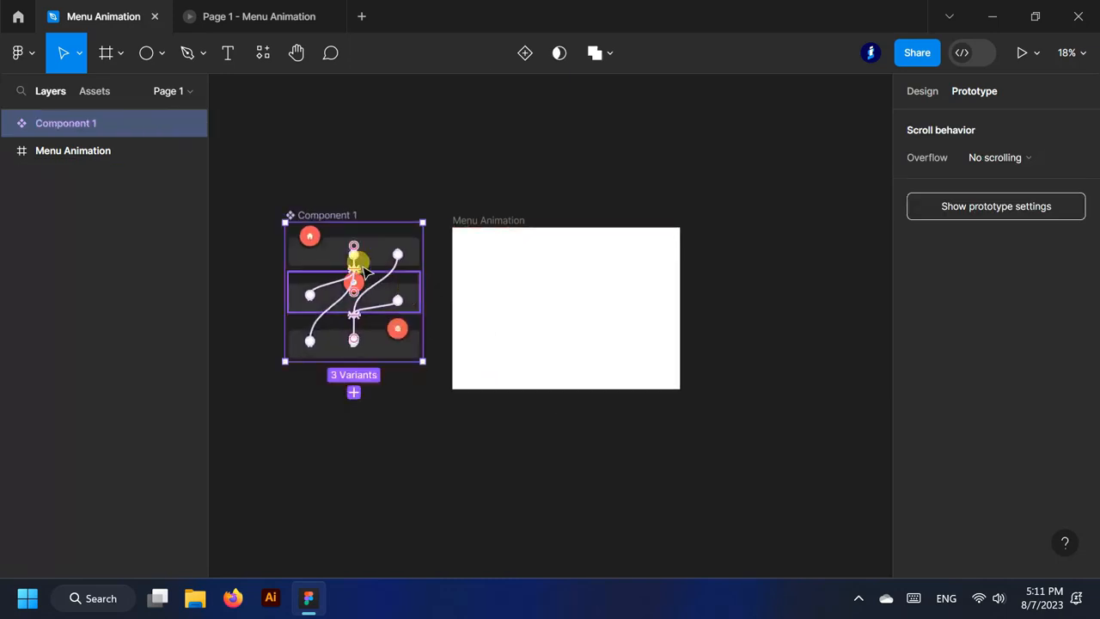
Place an instance of Component 1 from the local components near the middle of the Menu Animation frame
{"action": "left_click", "coordinate": [95, 93]}
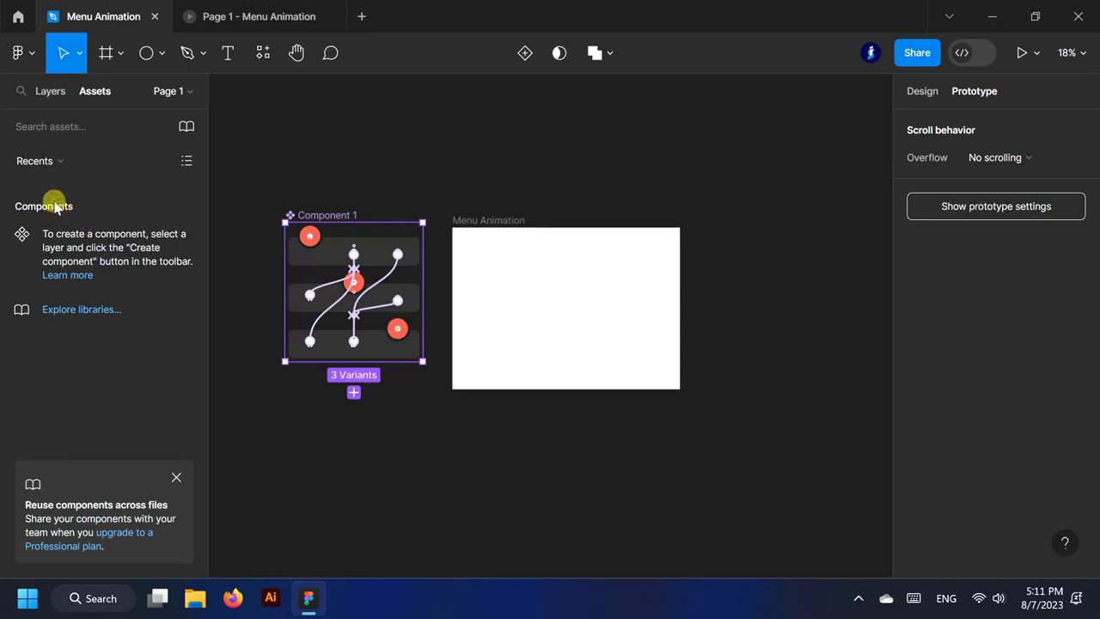
{"action": "left_click", "coordinate": [65, 162]}
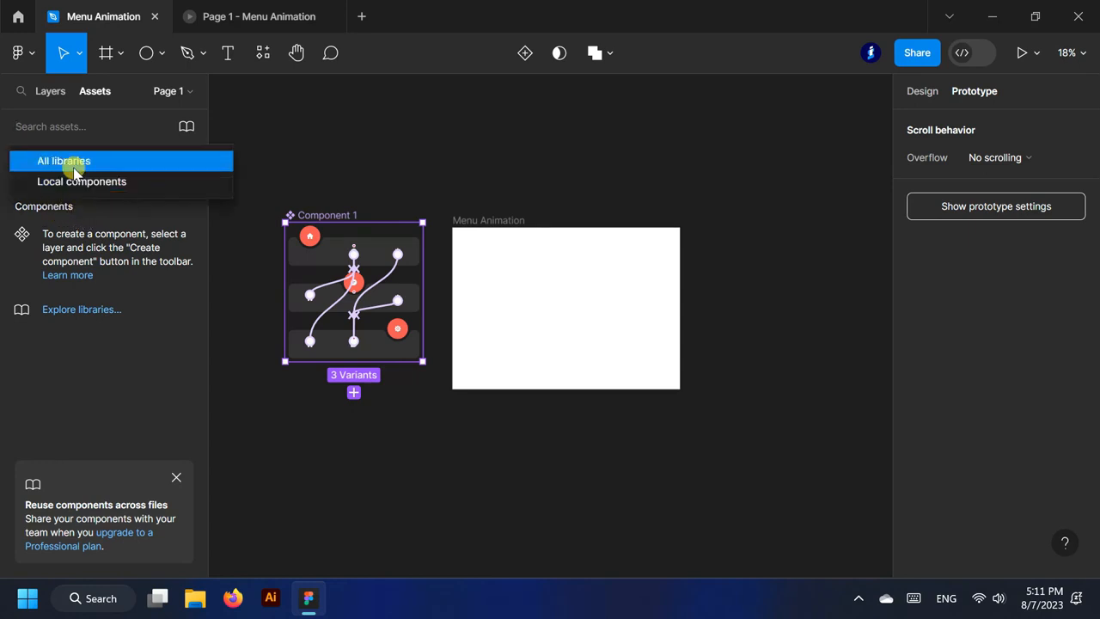
{"action": "left_click", "coordinate": [74, 180]}
{"action": "left_click_drag", "start_coordinate": [32, 211], "coordinate": [601, 307]}
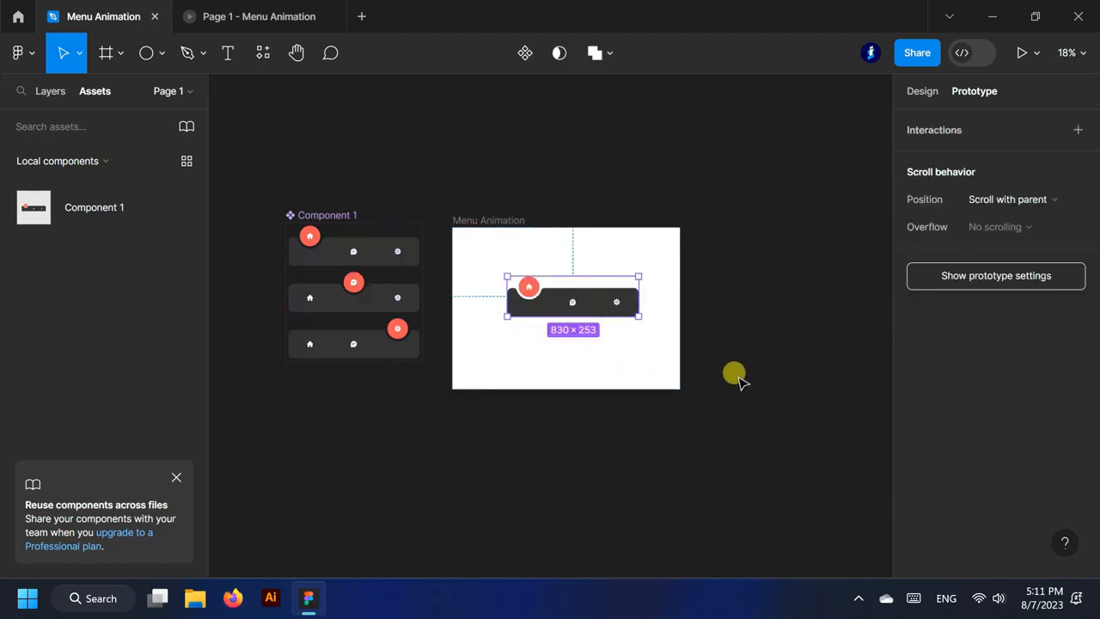
Preview the Menu Animation prototype and test switching between the home, message and settings icons
{"action": "scroll", "coordinate": [731, 361], "scroll_direction": "up", "scroll_amount": 3, "text": "ctrl"}
{"action": "left_click", "coordinate": [1022, 54]}
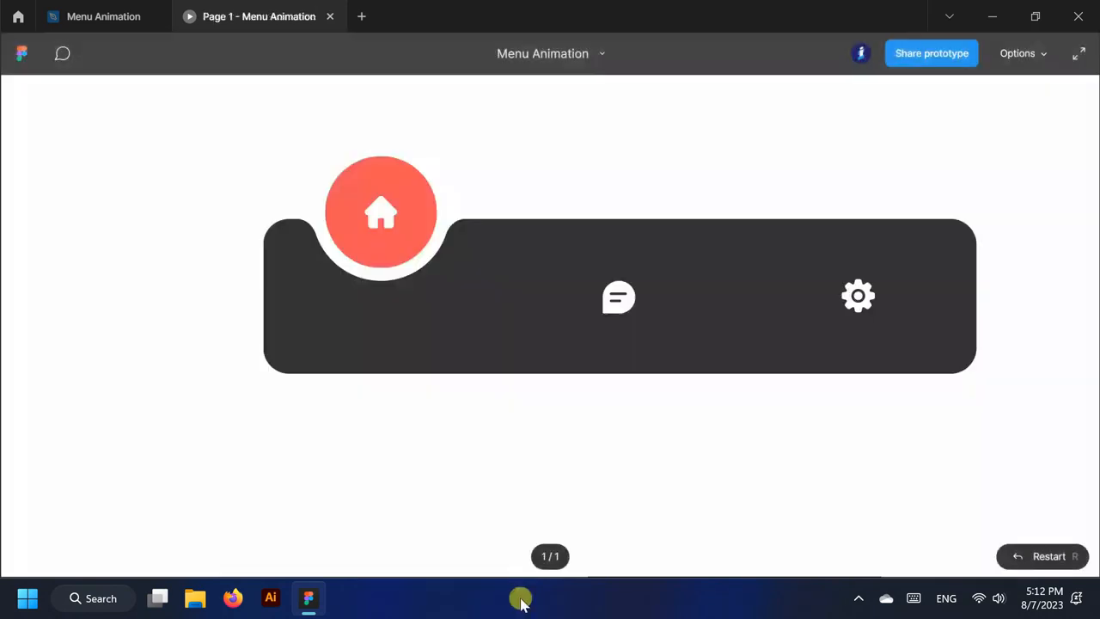
{"action": "left_click", "coordinate": [566, 311]}
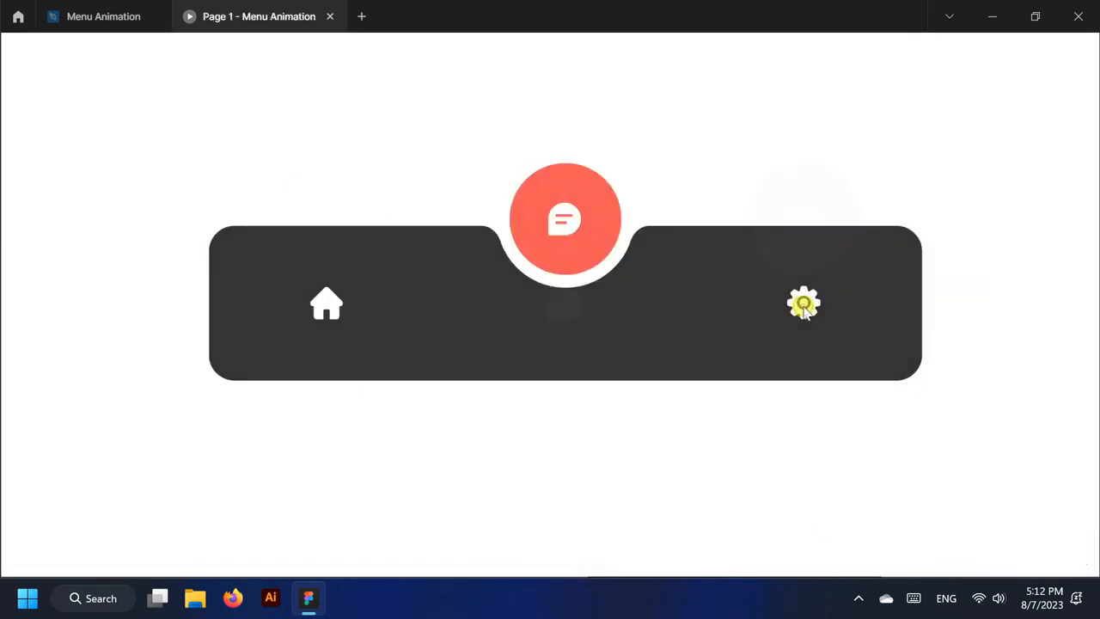
{"action": "left_click", "coordinate": [803, 305]}
{"action": "left_click", "coordinate": [565, 303]}
{"action": "left_click", "coordinate": [312, 298]}
{"action": "left_click", "coordinate": [563, 301]}
{"action": "left_click", "coordinate": [813, 298]}
{"action": "left_click", "coordinate": [327, 302]}
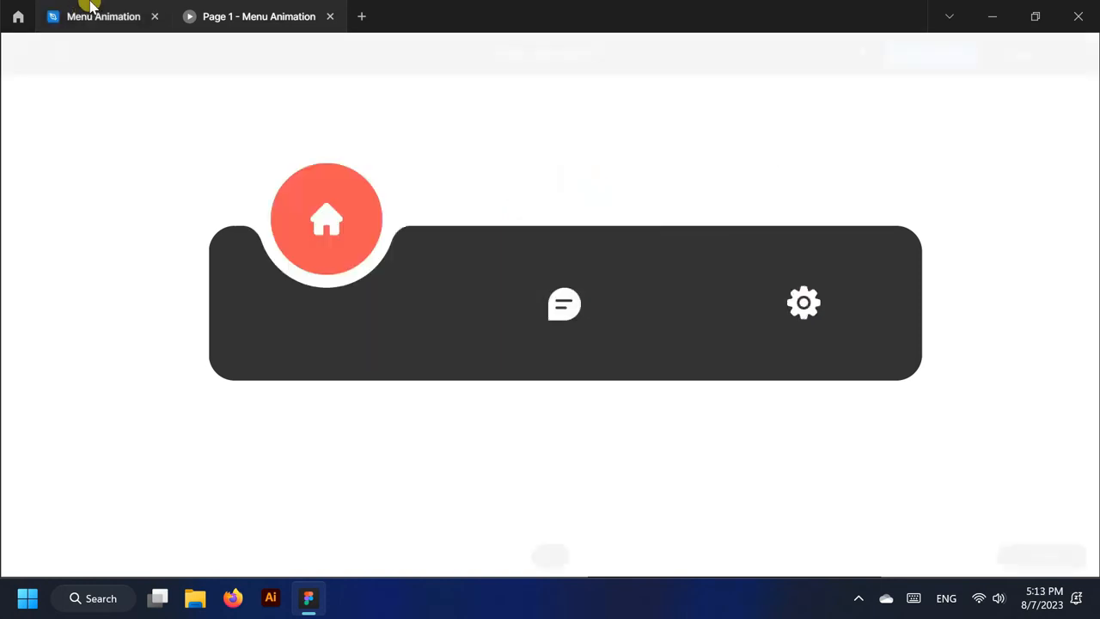
Return to the design file and set the message icon's interaction duration in the Component 1 instance to 800ms
{"action": "left_click", "coordinate": [90, 8]}
{"action": "scroll", "coordinate": [639, 276], "scroll_direction": "down", "scroll_amount": 5}
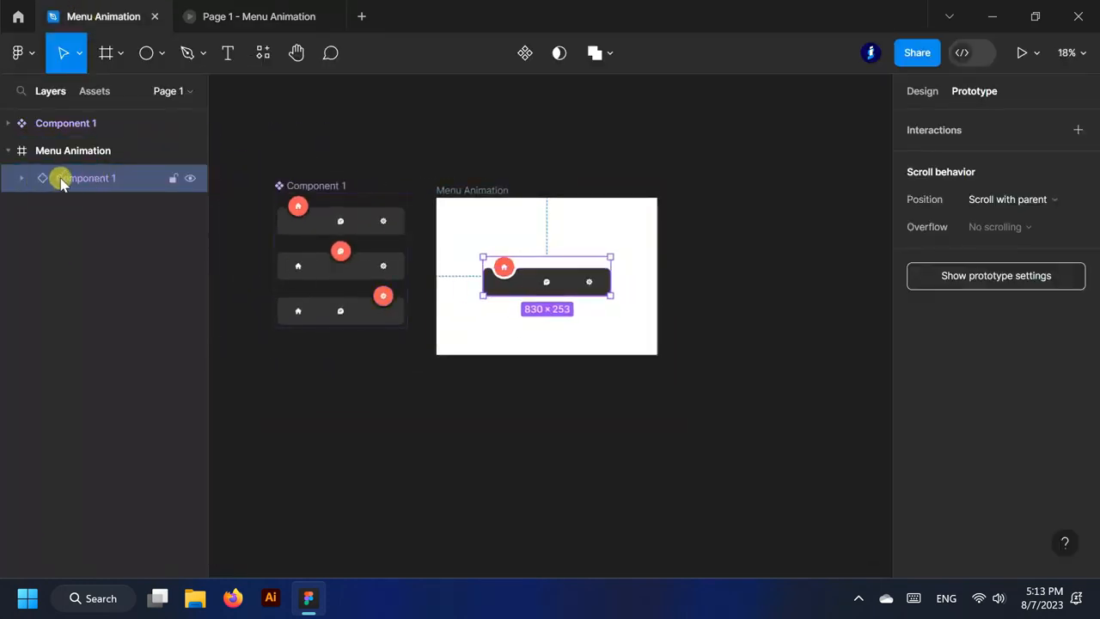
{"action": "scroll", "coordinate": [258, 361], "scroll_direction": "up", "scroll_amount": 3}
{"action": "scroll", "coordinate": [258, 361], "scroll_direction": "up", "scroll_amount": 5}
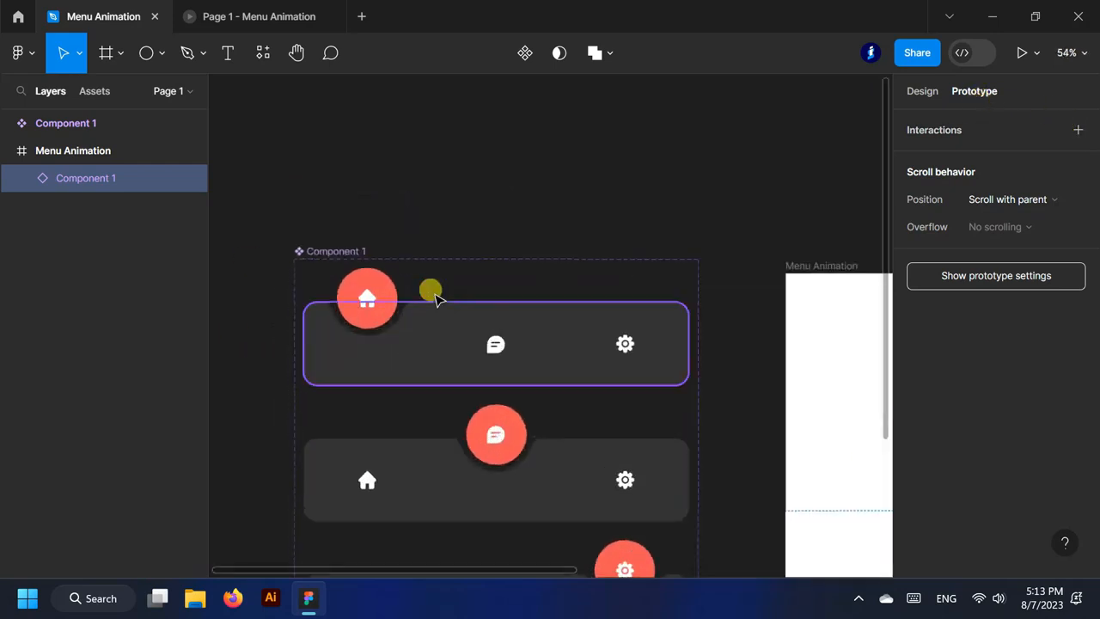
{"action": "scroll", "coordinate": [432, 292], "scroll_direction": "down", "scroll_amount": 4}
{"action": "left_click", "coordinate": [21, 178]}
{"action": "left_click", "coordinate": [42, 206]}
{"action": "left_click", "coordinate": [108, 315]}
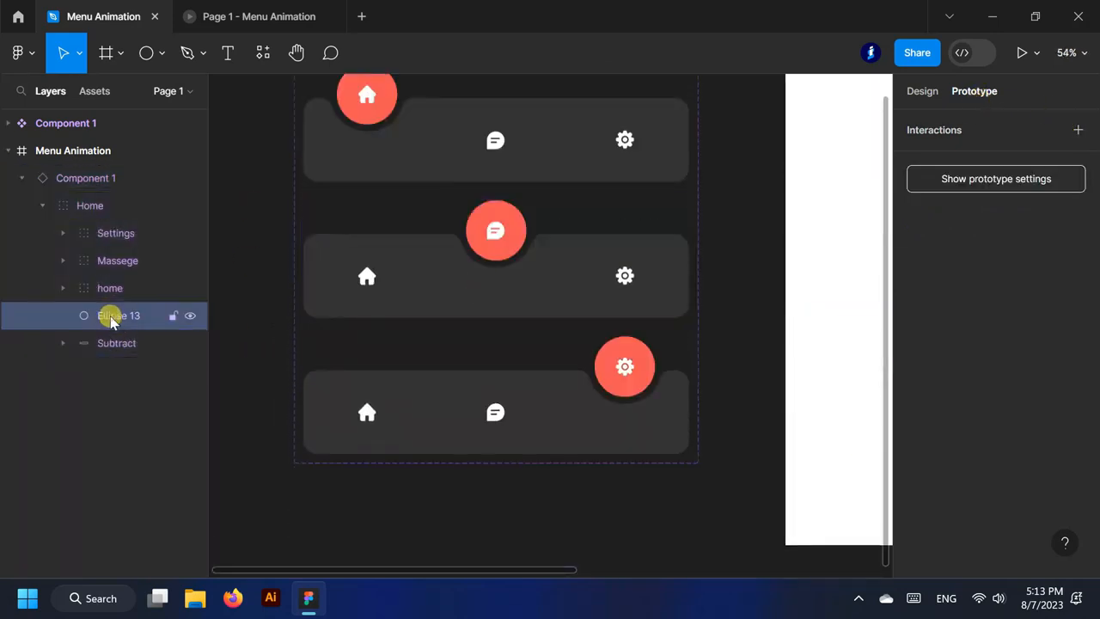
{"action": "left_click", "coordinate": [106, 289]}
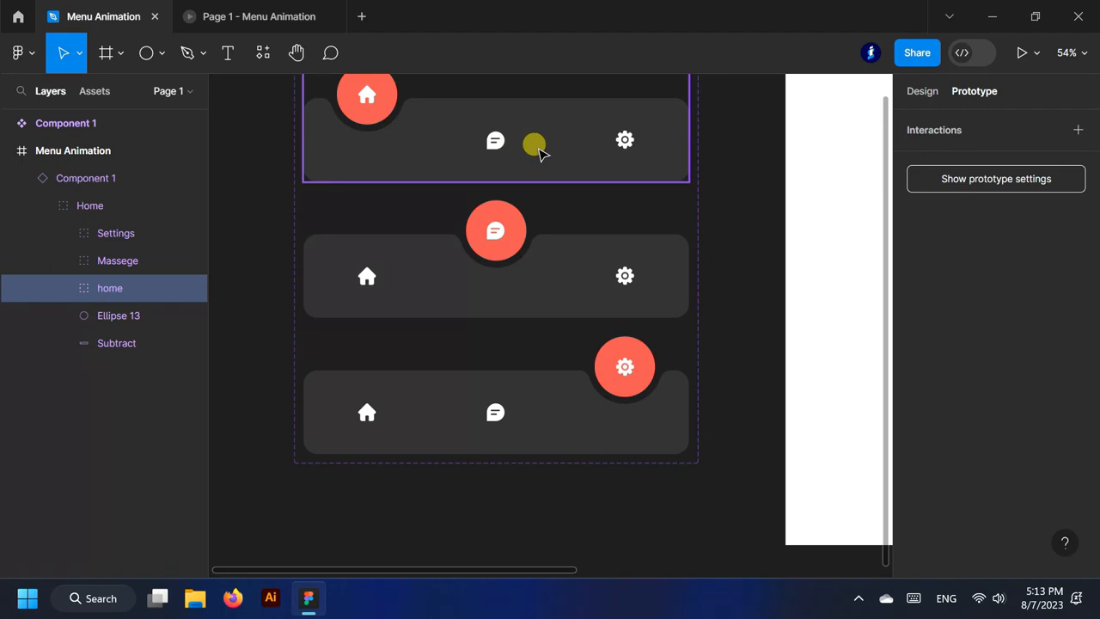
{"action": "left_click", "coordinate": [112, 261]}
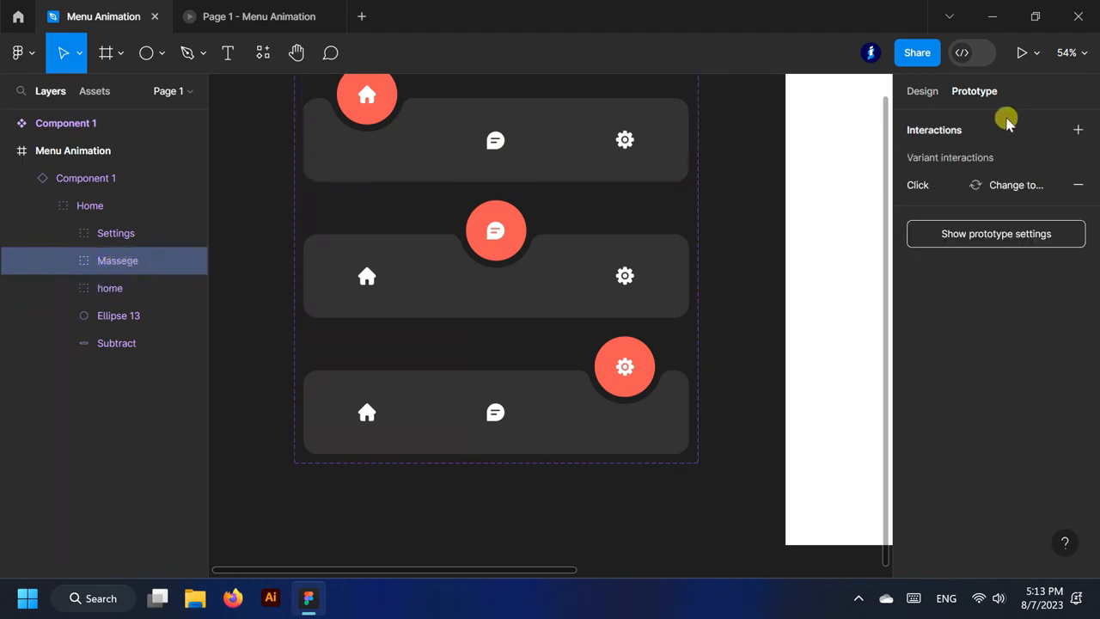
{"action": "left_click", "coordinate": [1004, 189]}
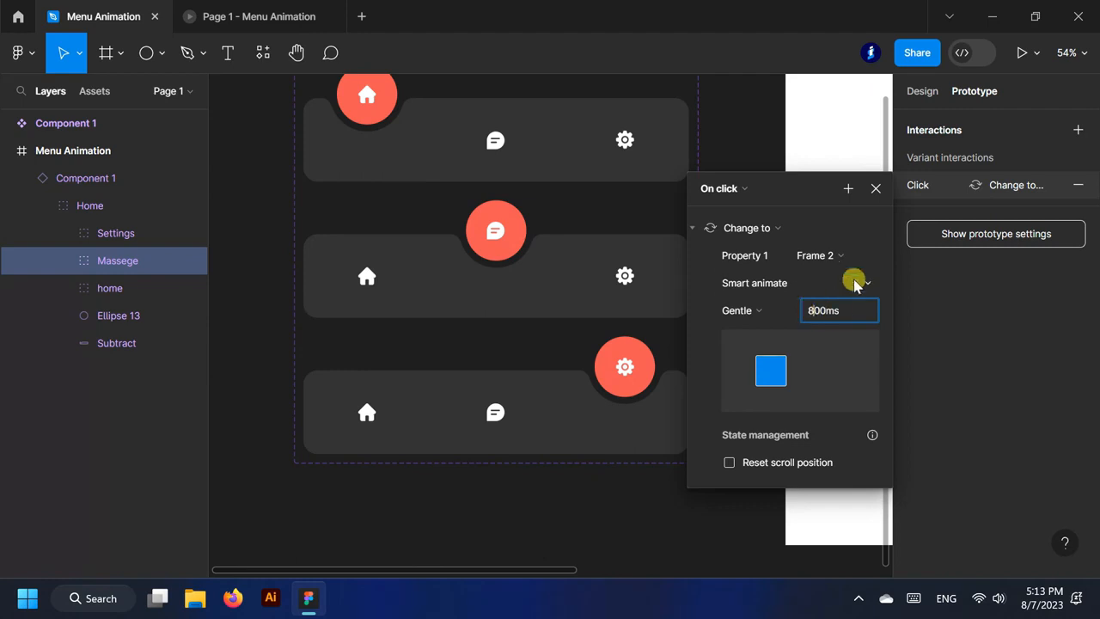
Set the settings icon's interaction duration in the Component 1 instance to 800ms, and collapse the instance's layers
{"action": "left_click", "coordinate": [88, 233]}
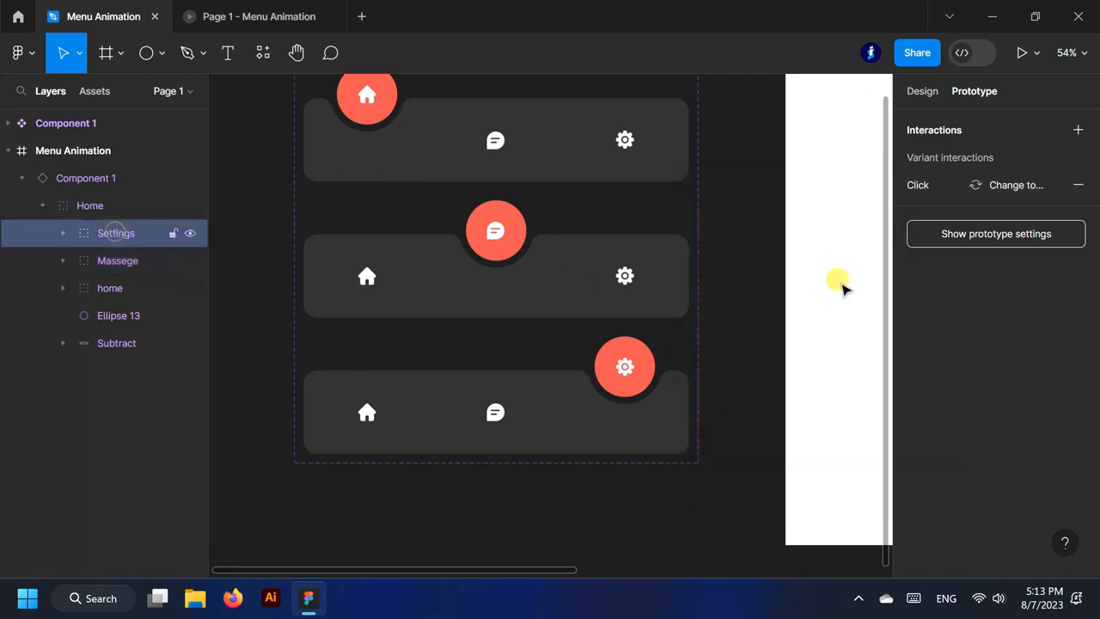
{"action": "left_click", "coordinate": [921, 188]}
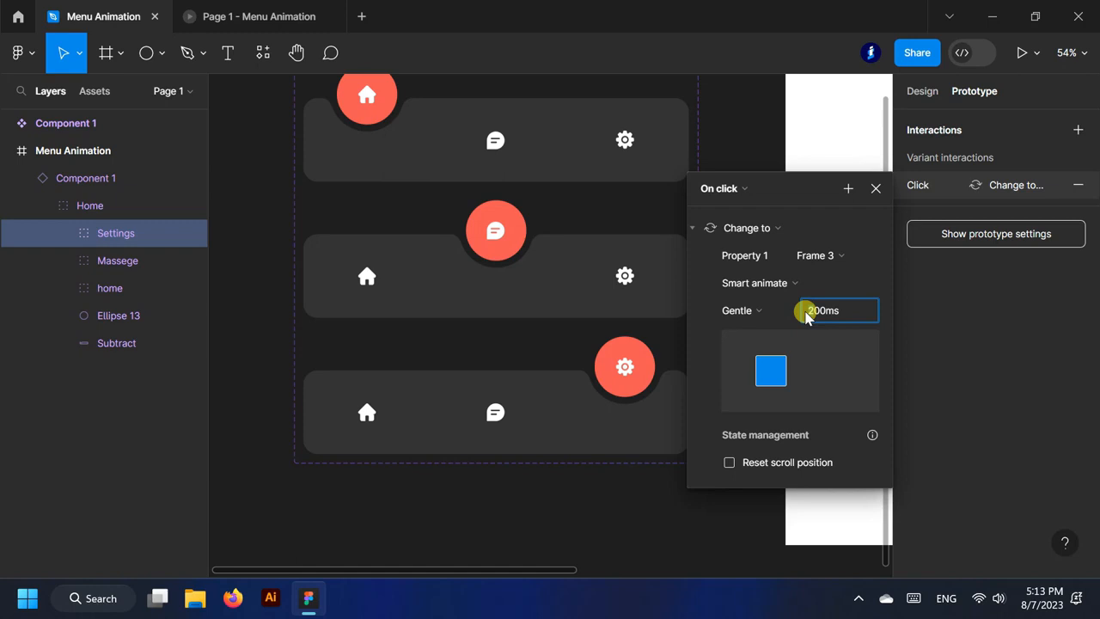
{"action": "left_click", "coordinate": [874, 229]}
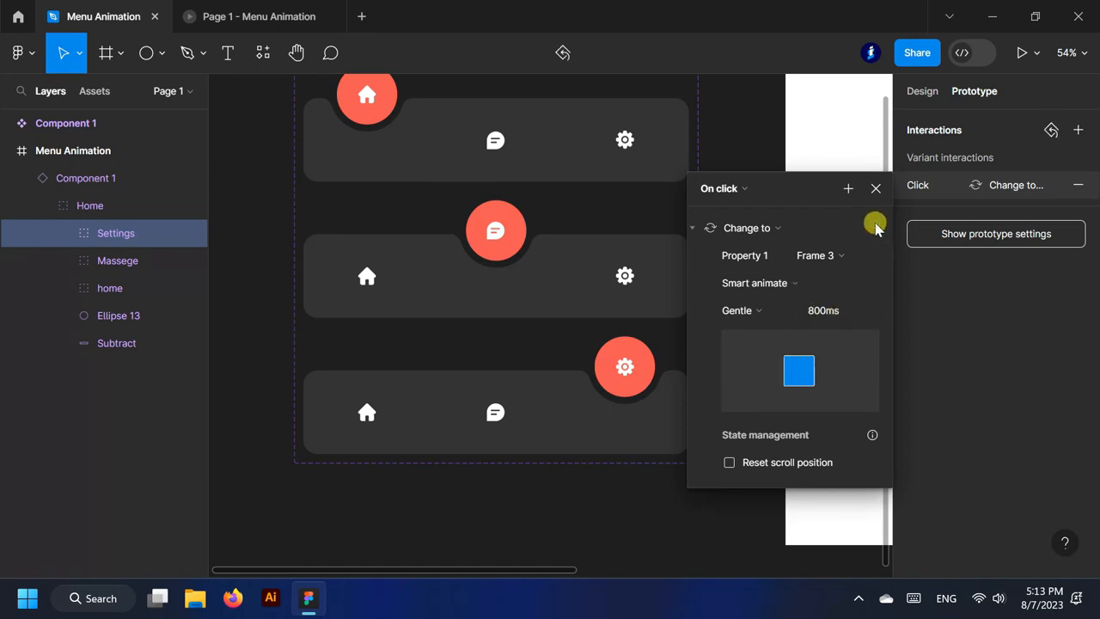
{"action": "left_click", "coordinate": [45, 207]}
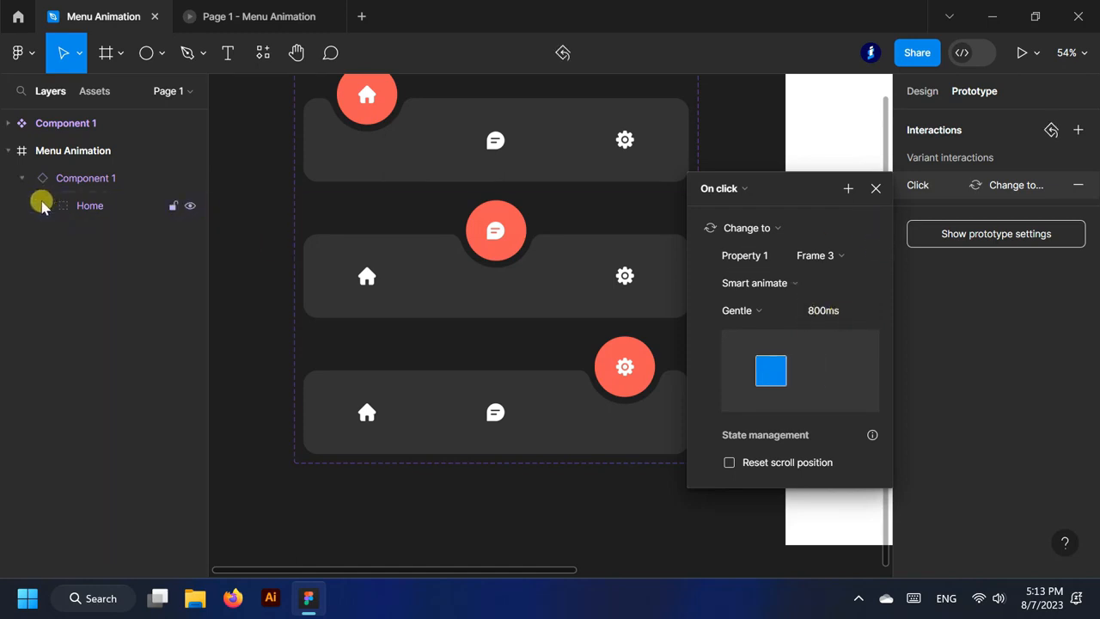
{"action": "left_click", "coordinate": [45, 208]}
{"action": "left_click", "coordinate": [21, 179]}
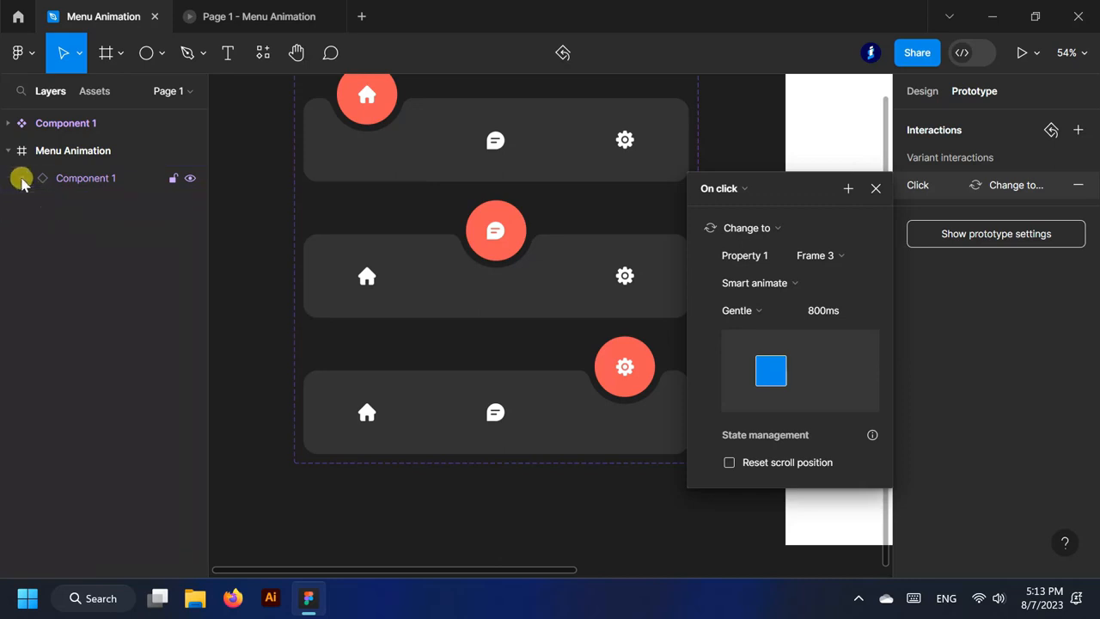
Edit the animation durations of the Frame 2 home icon's and Frame 1 settings icon's interactions in the component set
{"action": "left_click", "coordinate": [461, 259]}
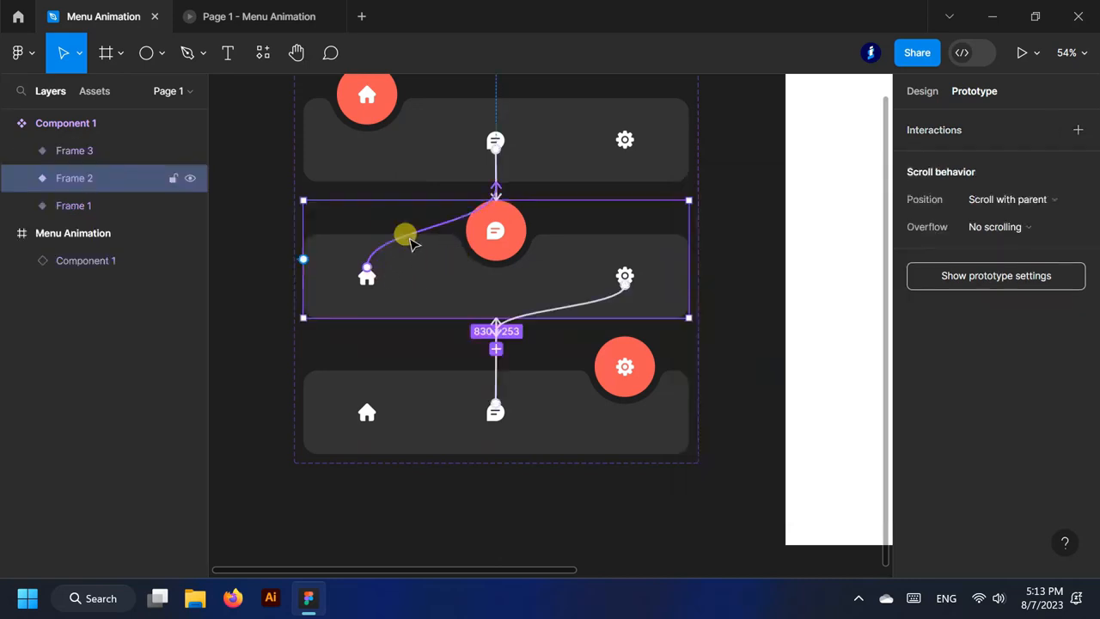
{"action": "left_click", "coordinate": [409, 240]}
{"action": "left_click", "coordinate": [419, 407]}
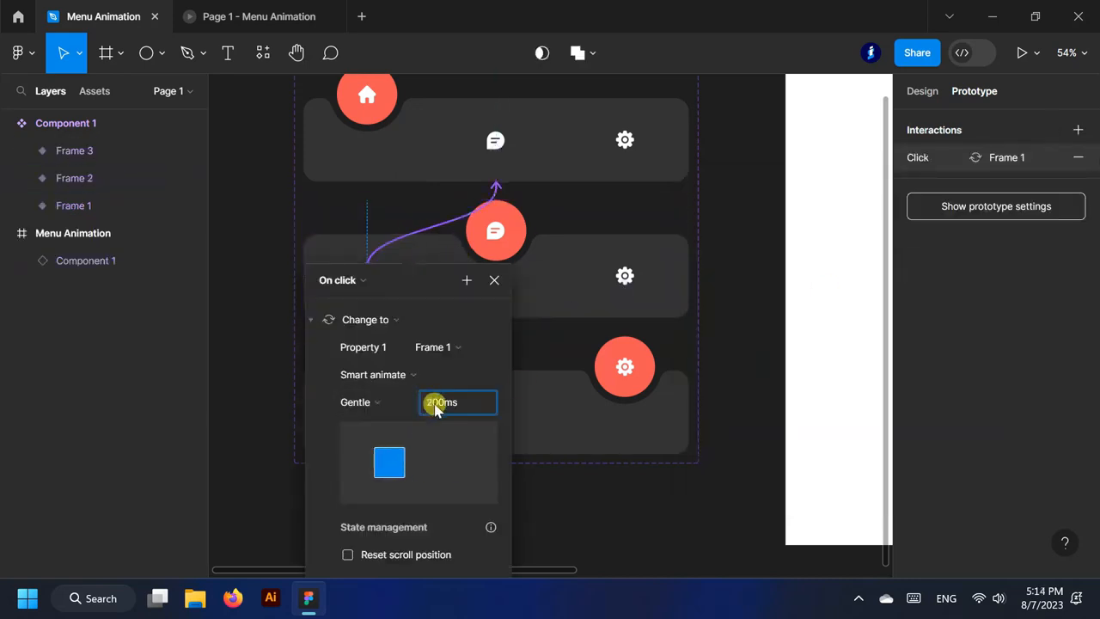
{"action": "left_click", "coordinate": [424, 356]}
{"action": "left_click", "coordinate": [555, 238]}
{"action": "left_click", "coordinate": [557, 241]}
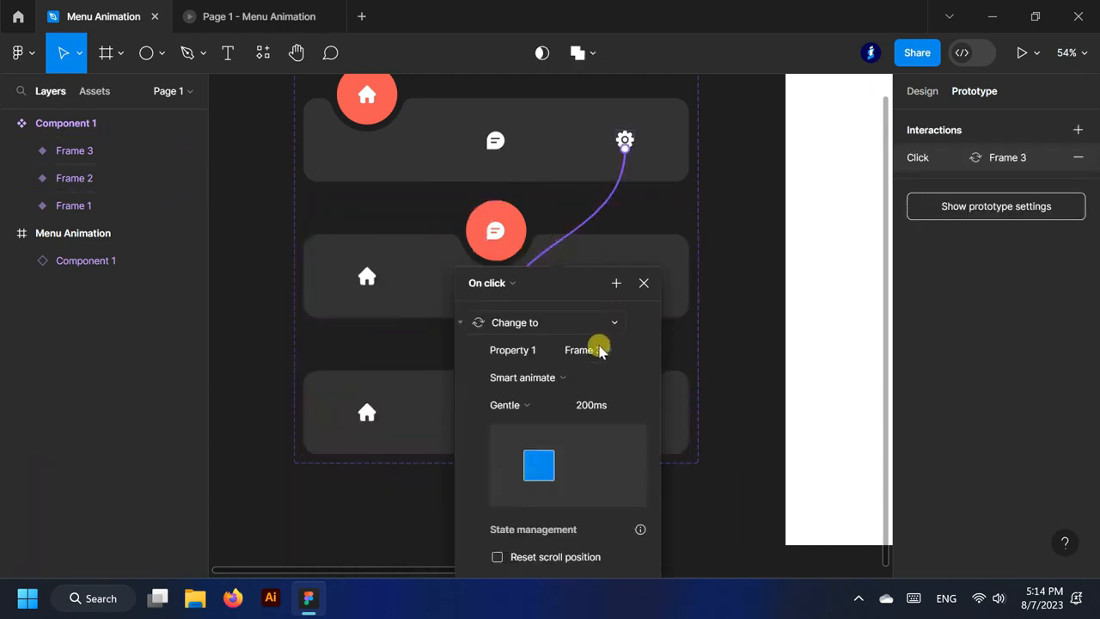
{"action": "left_click", "coordinate": [718, 473]}
Edit the animation durations of the Frame 2 settings icon's and Frame 3 message icon's interactions
{"action": "left_click", "coordinate": [604, 292]}
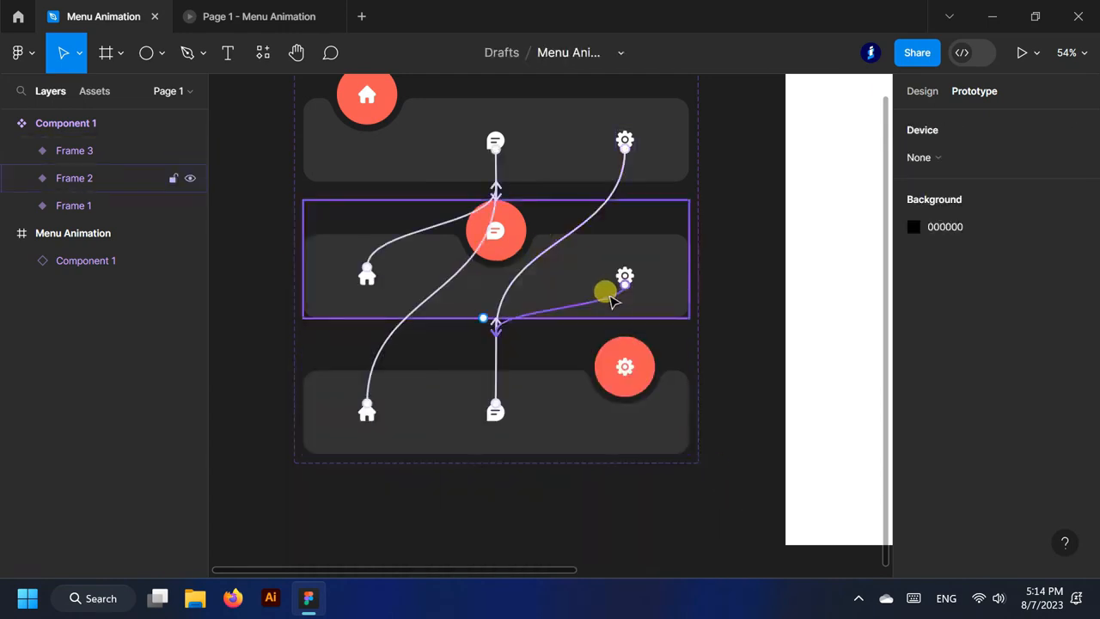
{"action": "left_click", "coordinate": [606, 295]}
{"action": "left_click", "coordinate": [625, 461]}
{"action": "left_click", "coordinate": [754, 420]}
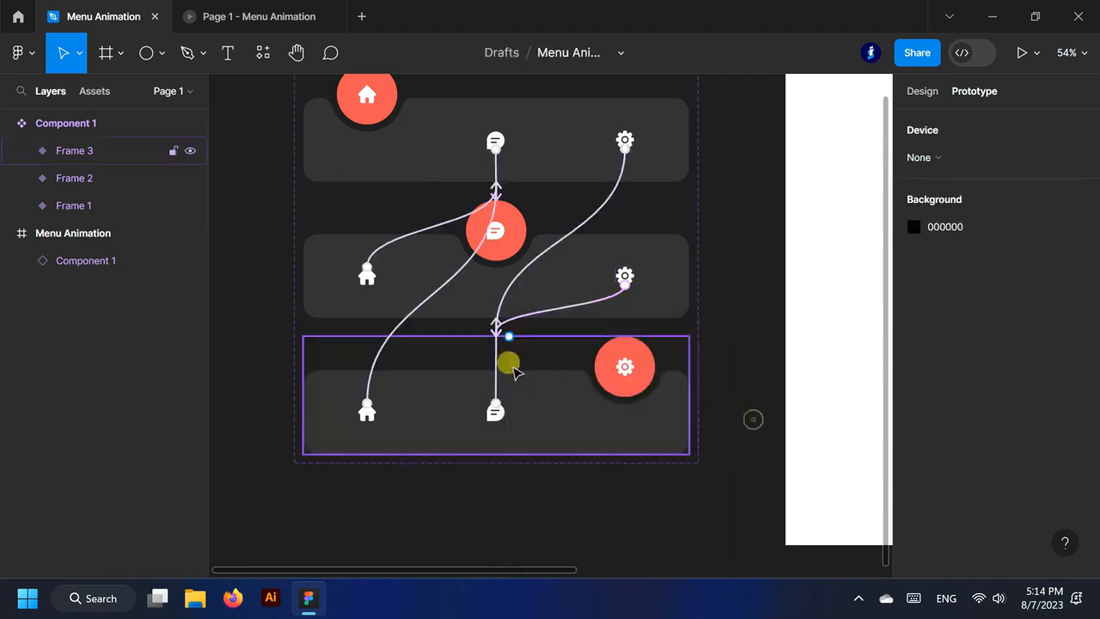
{"action": "left_click", "coordinate": [496, 356]}
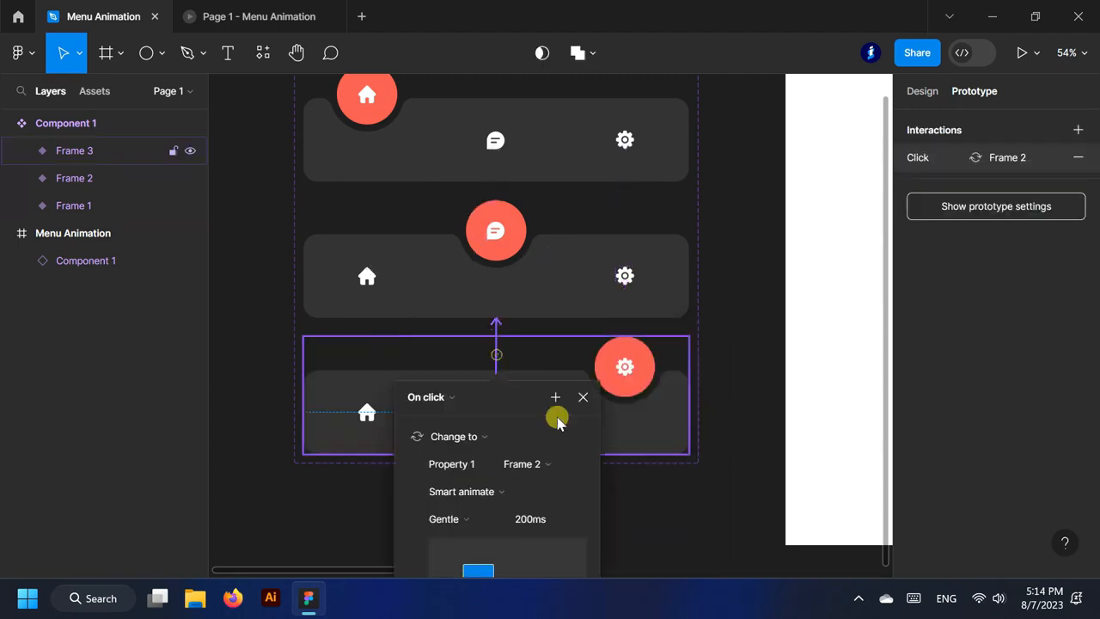
{"action": "left_click", "coordinate": [722, 490]}
Edit the animation duration of the Frame 3 home icon's interaction to Frame 1
{"action": "left_click", "coordinate": [398, 331]}
{"action": "left_click", "coordinate": [398, 323]}
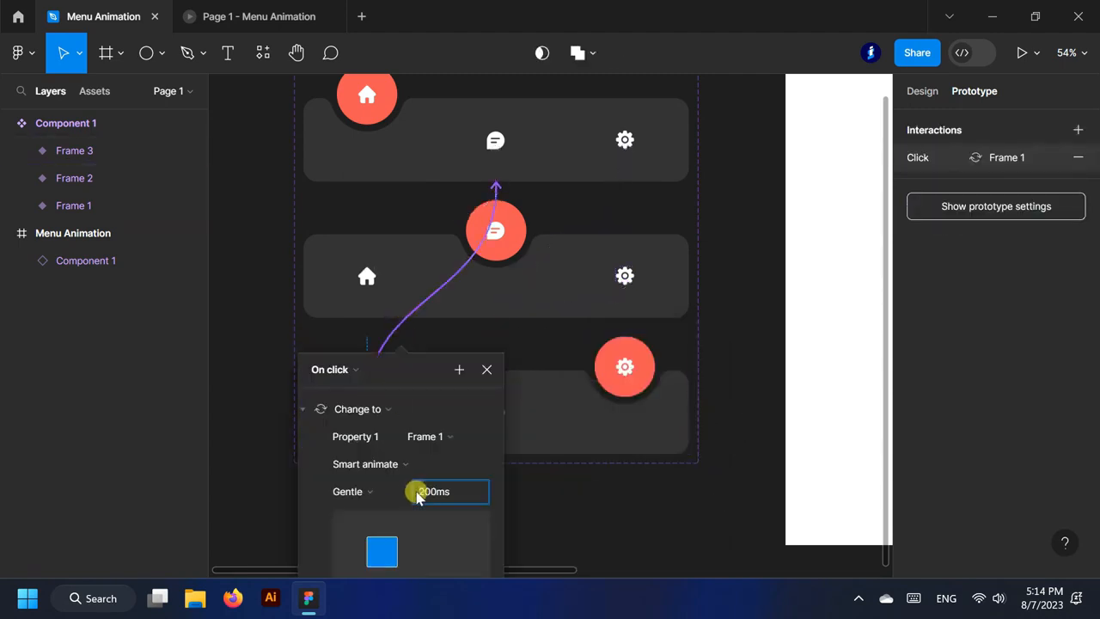
{"action": "left_click", "coordinate": [756, 427]}
{"action": "left_click", "coordinate": [552, 209]}
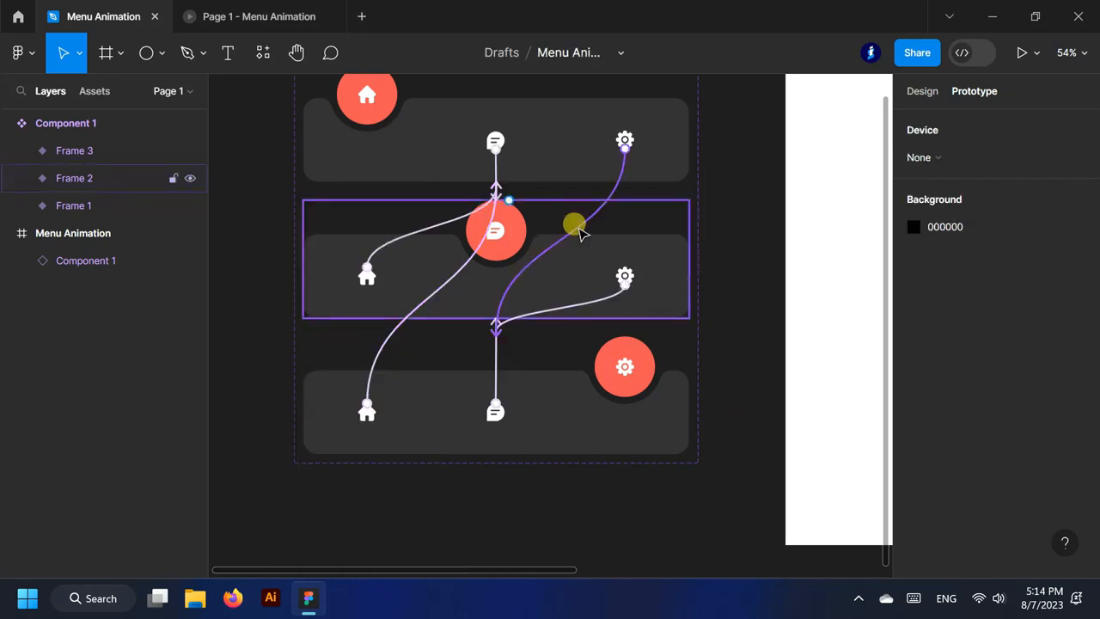
Check the interaction settings of the Frame 1 settings and message icon connections and of the connection between Frame 2 and Frame 3
{"action": "left_click", "coordinate": [575, 224]}
{"action": "left_click", "coordinate": [776, 194]}
{"action": "left_click", "coordinate": [493, 152]}
{"action": "left_click", "coordinate": [493, 163]}
{"action": "left_click", "coordinate": [518, 335]}
{"action": "left_click", "coordinate": [763, 305]}
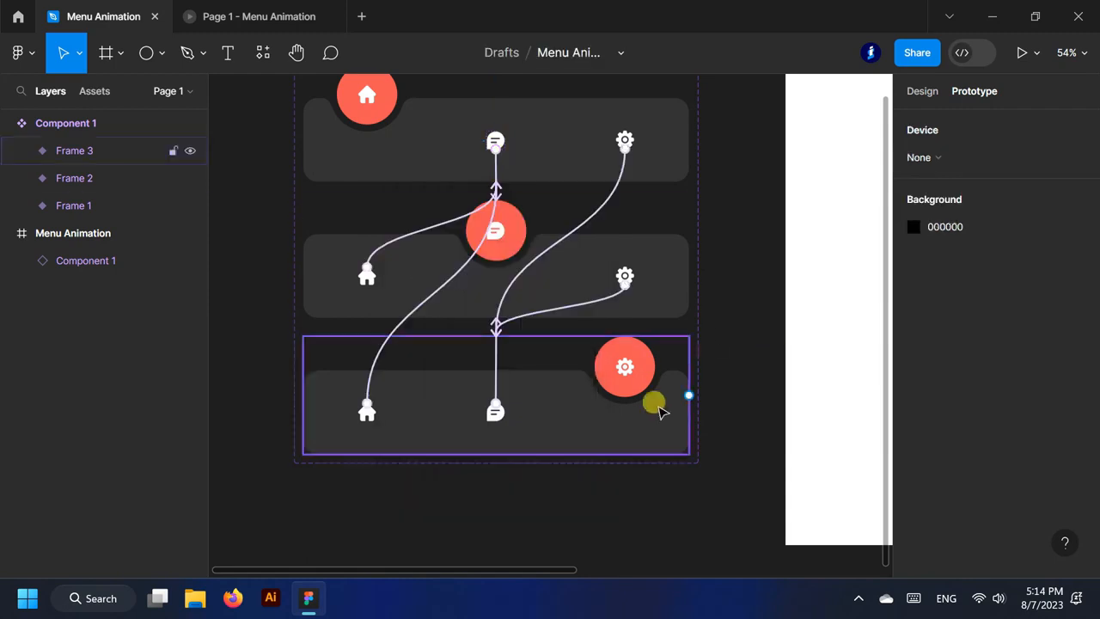
Test the menu animation in the prototype preview by switching repeatedly between the message, settings and home icons, ending on home
{"action": "left_click", "coordinate": [262, 9]}
{"action": "left_click", "coordinate": [567, 302]}
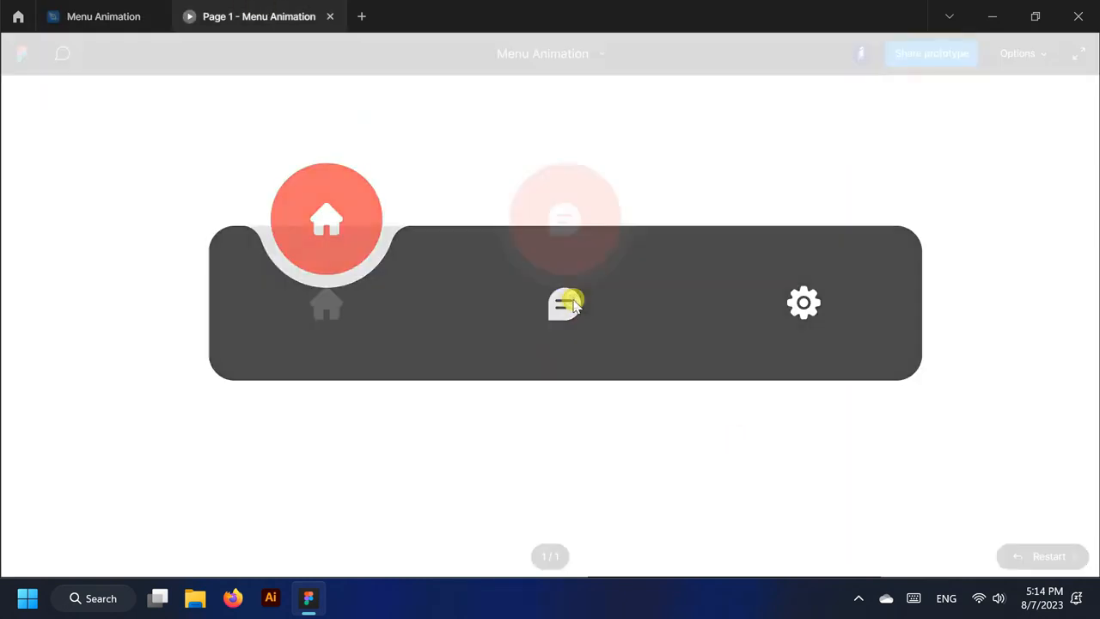
{"action": "left_click", "coordinate": [803, 302]}
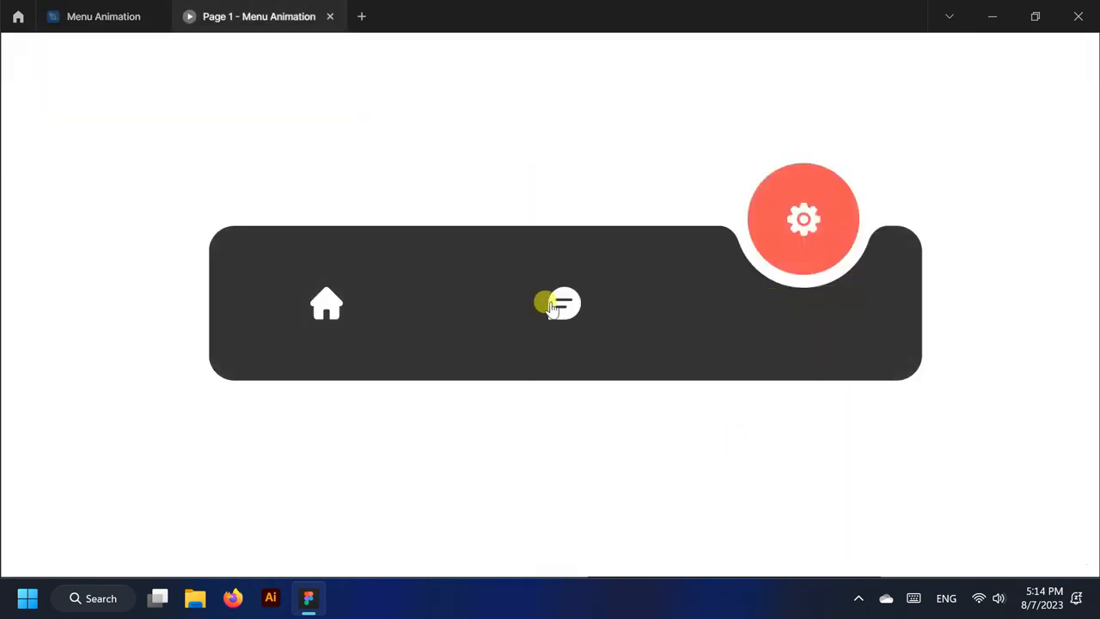
{"action": "left_click", "coordinate": [557, 304]}
{"action": "left_click", "coordinate": [331, 296]}
{"action": "left_click", "coordinate": [568, 288]}
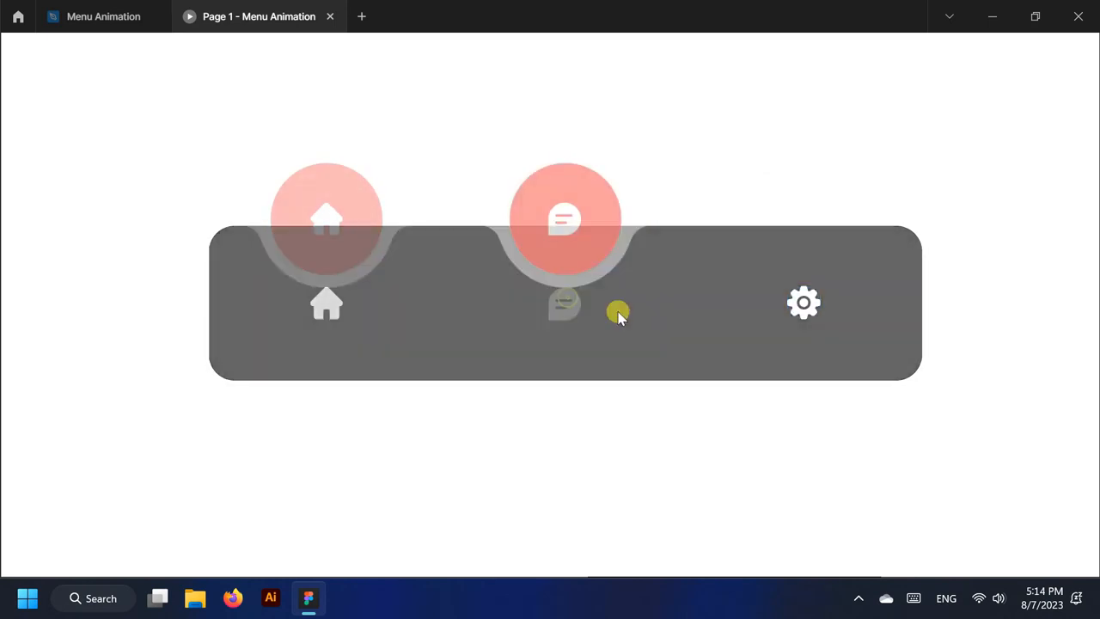
{"action": "left_click", "coordinate": [808, 299]}
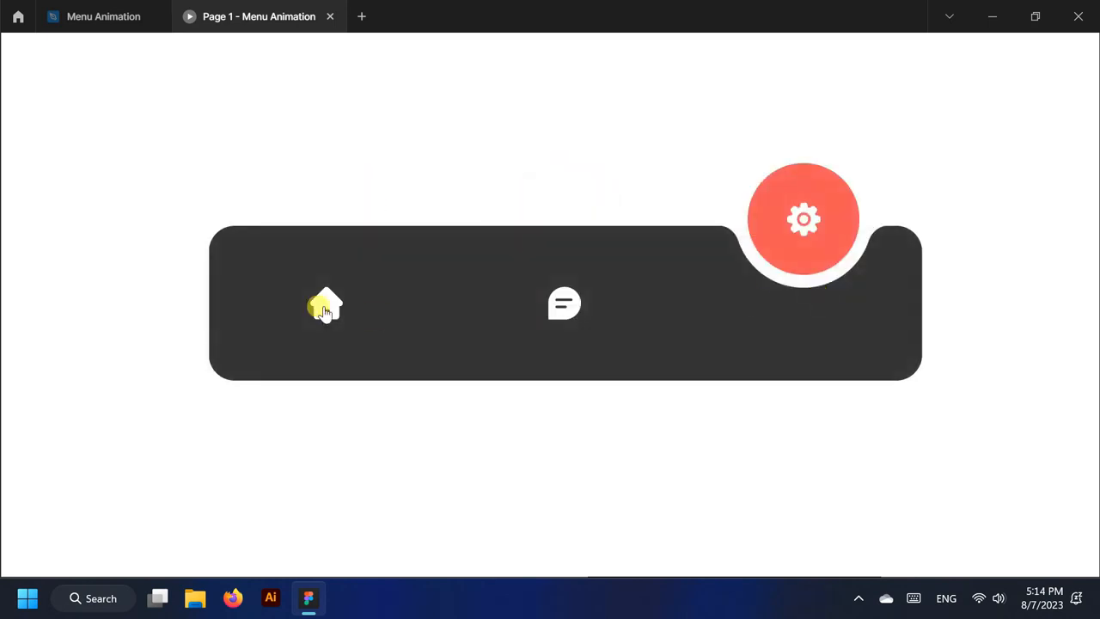
{"action": "left_click", "coordinate": [324, 308]}
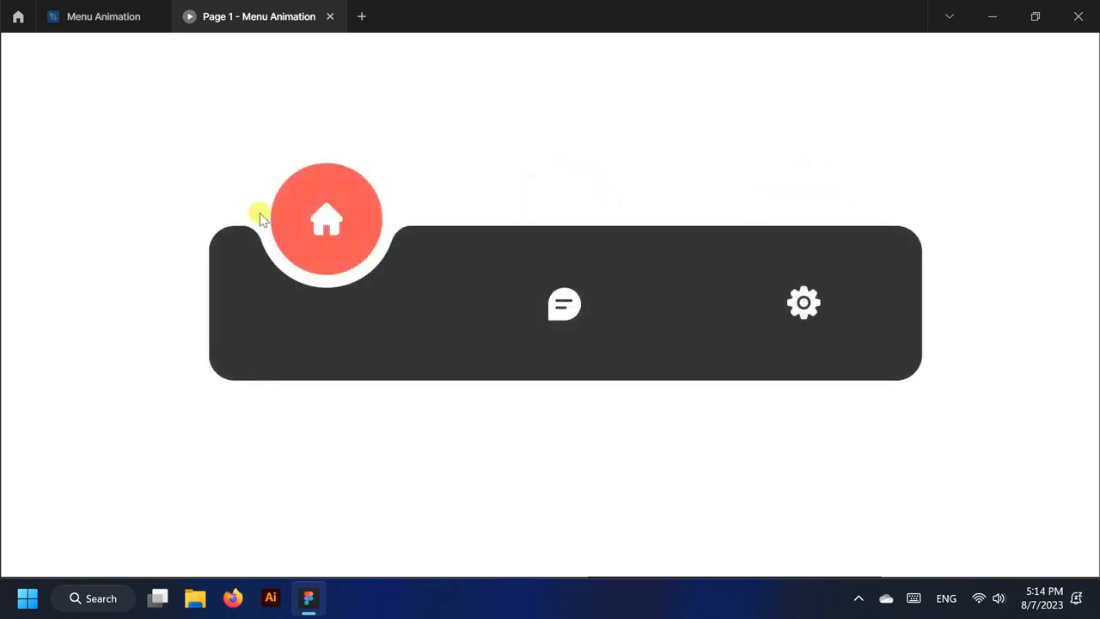